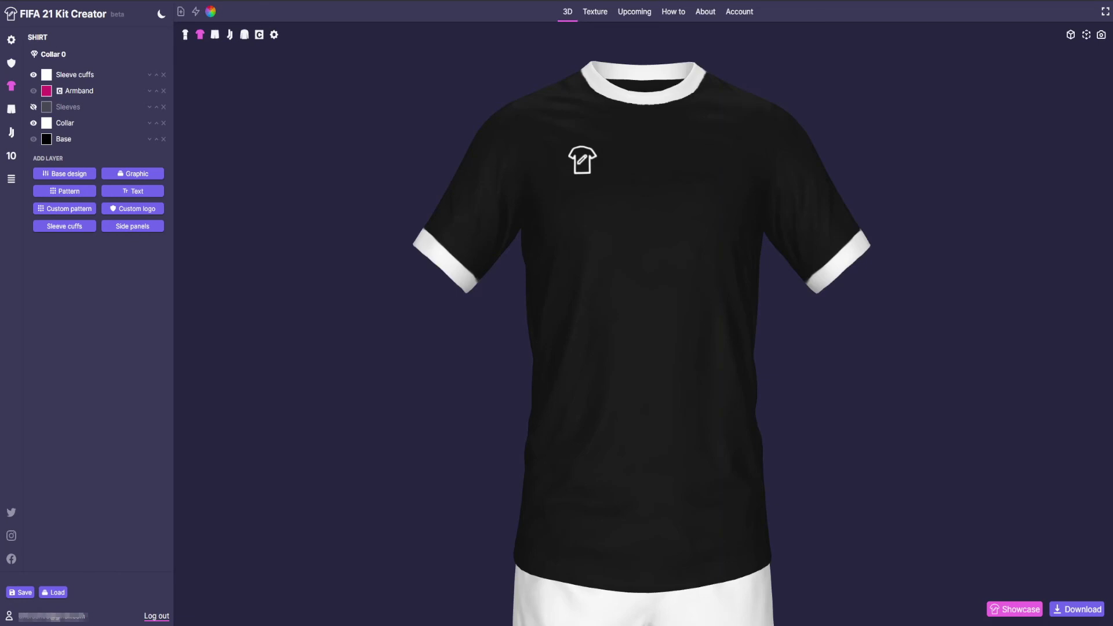
- Browse the shirt template gallery down to the Basic raglan designs and close it without choosing a template
left_click(181, 11)
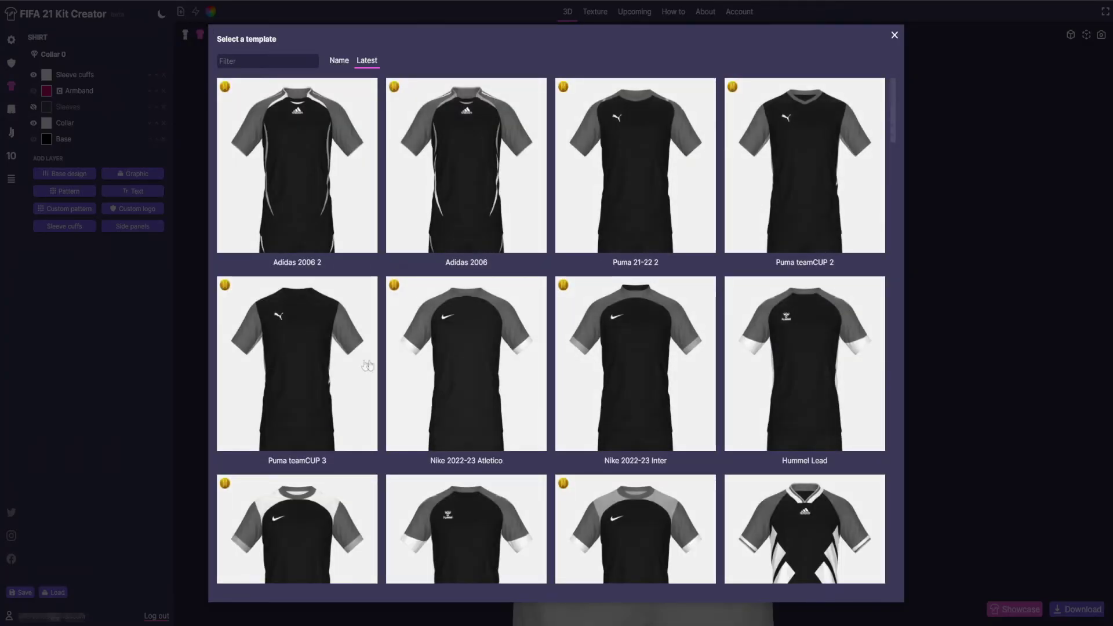
scroll(357, 371, "down", 2)
scroll(357, 371, "down", 6)
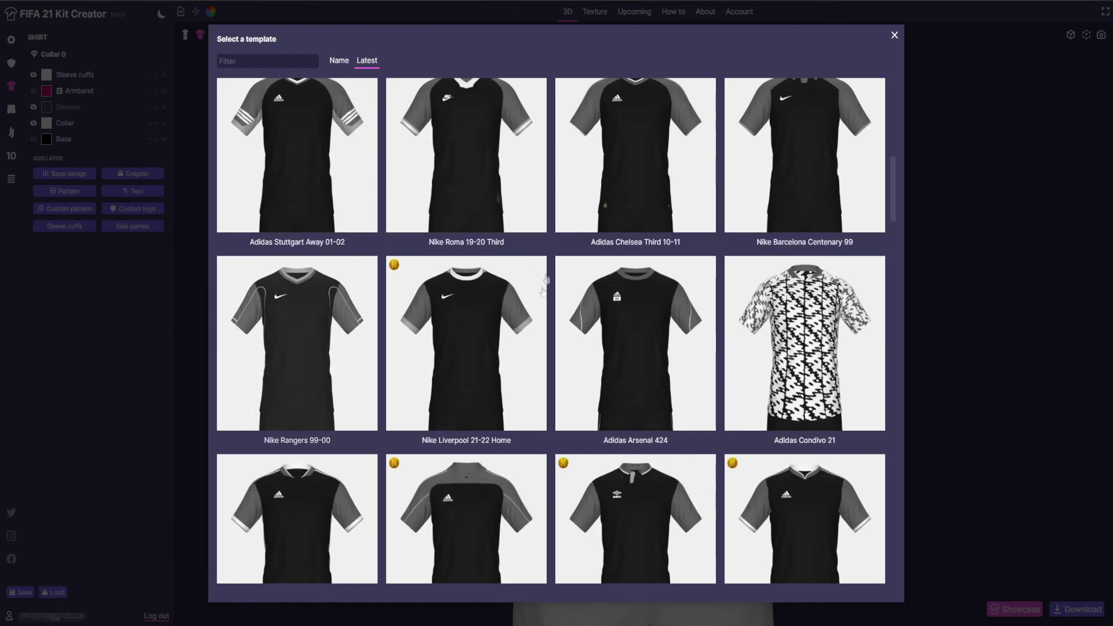
scroll(751, 338, "up", 1)
scroll(672, 347, "down", 5)
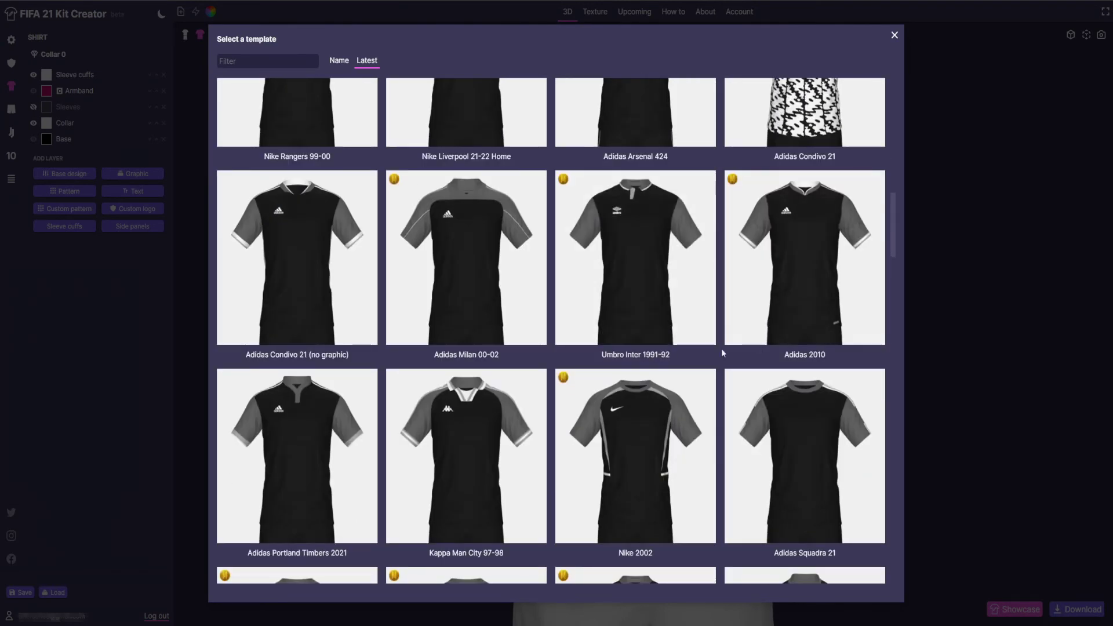
scroll(706, 373, "down", 5)
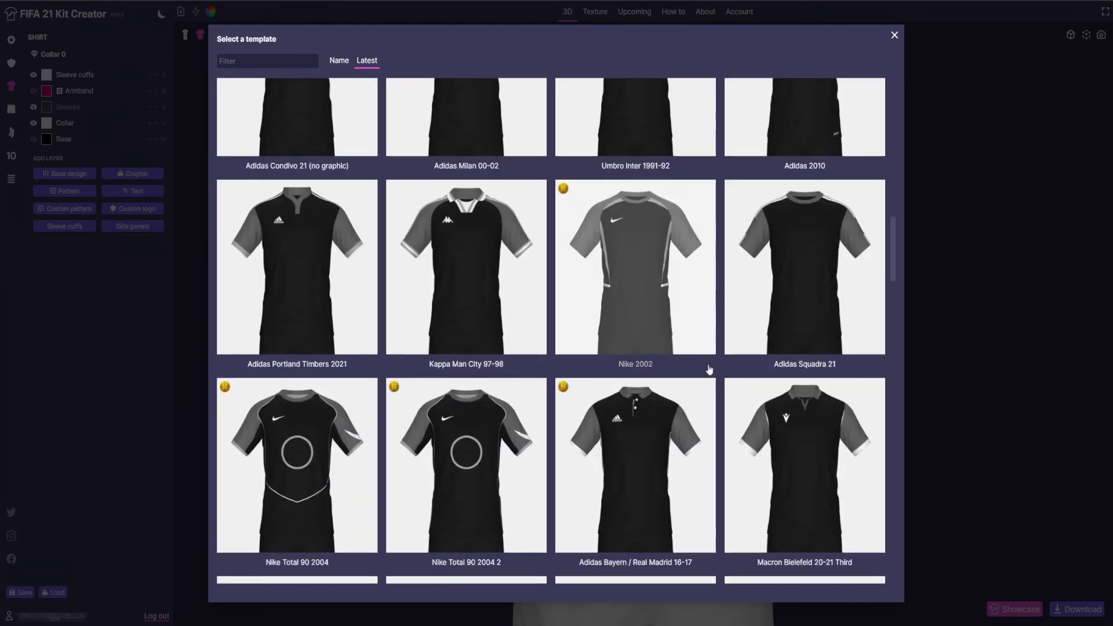
scroll(702, 377, "down", 20)
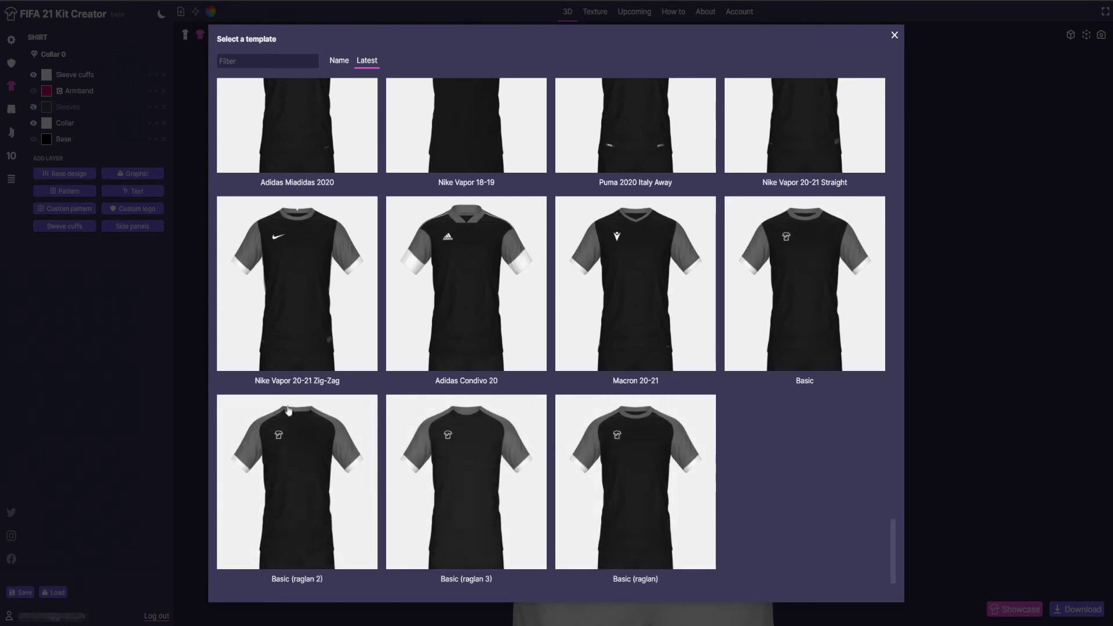
left_click(894, 35)
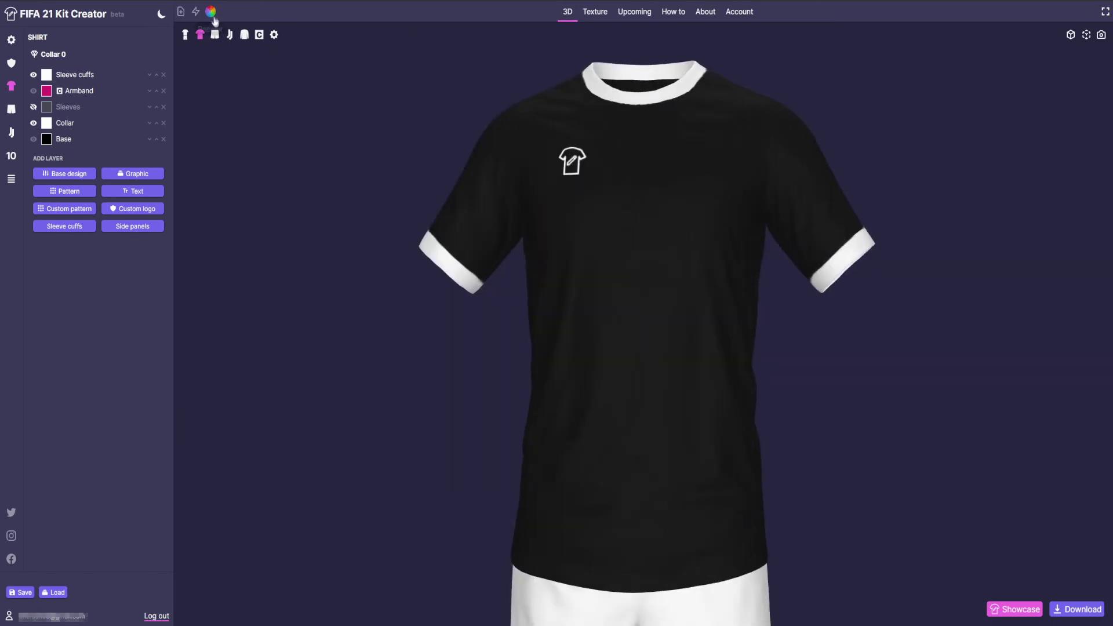
- Change the shirt's base colour to a dark blue from the palette and apply it
left_click(185, 35)
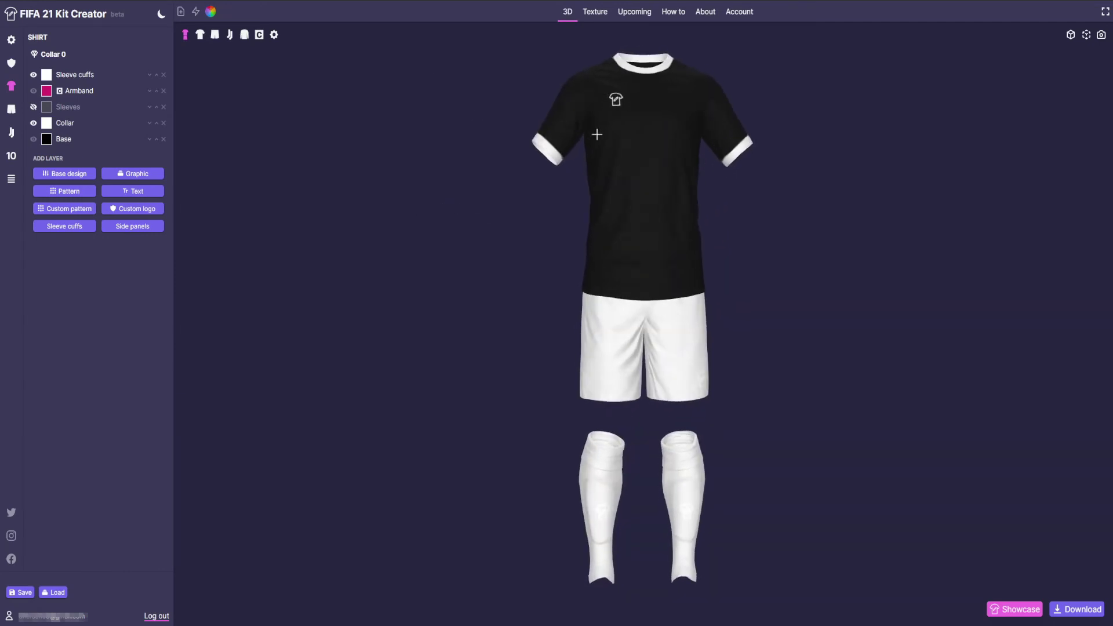
left_click(200, 34)
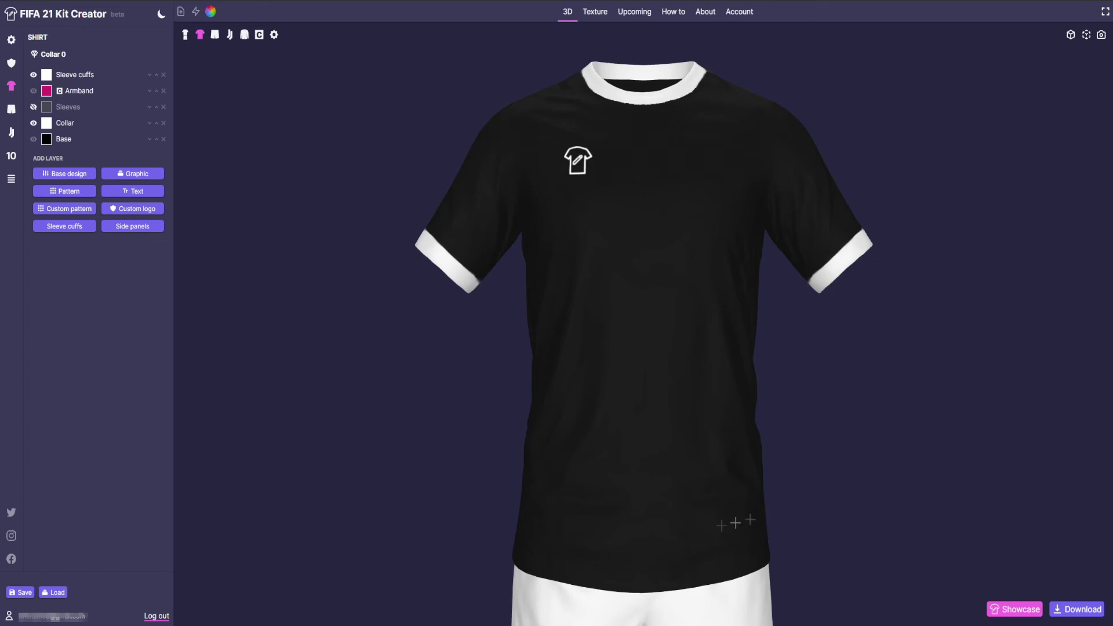
left_click(46, 139)
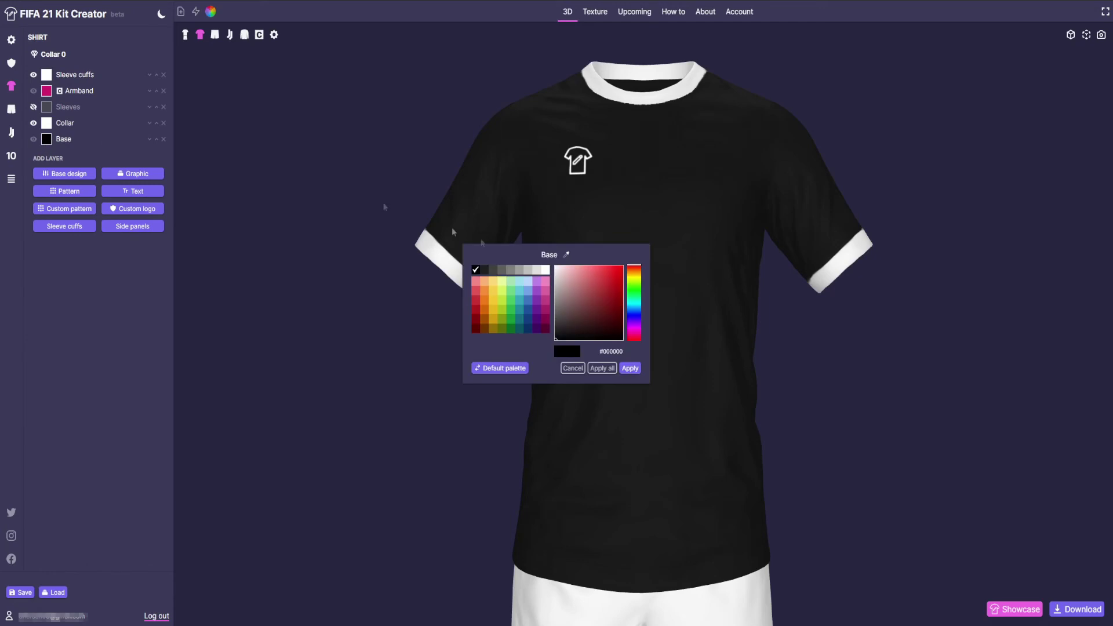
left_click(528, 318)
left_click(630, 368)
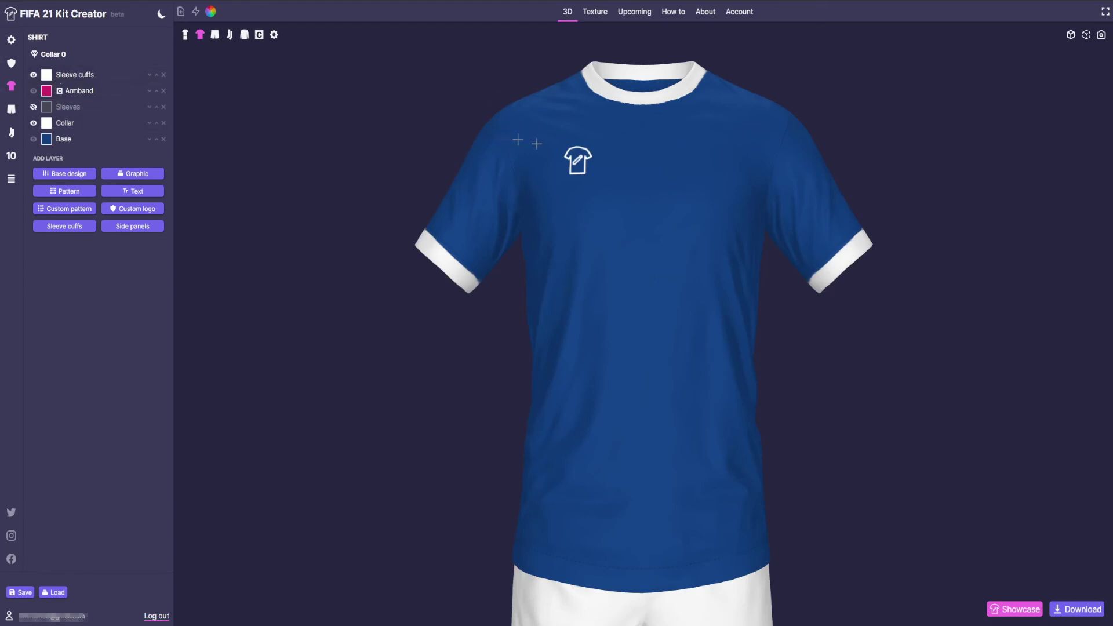
- Remove the FIFA Kit Creator brand logo from the kit's logo settings
left_click(11, 63)
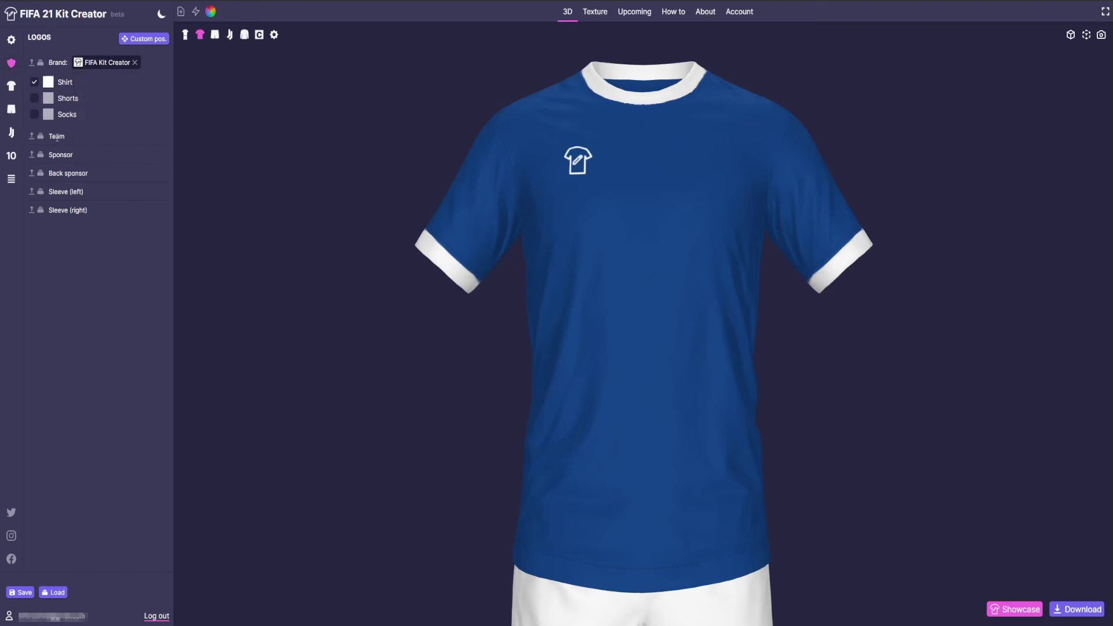
left_click_drag(392, 226, 421, 248)
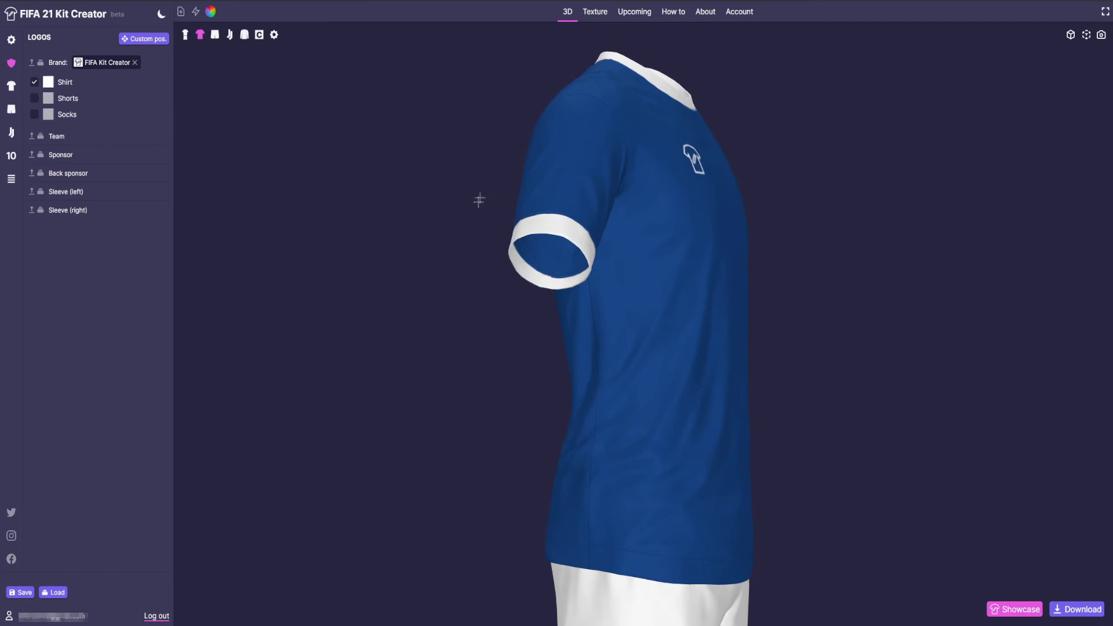
left_click_drag(572, 212, 605, 213)
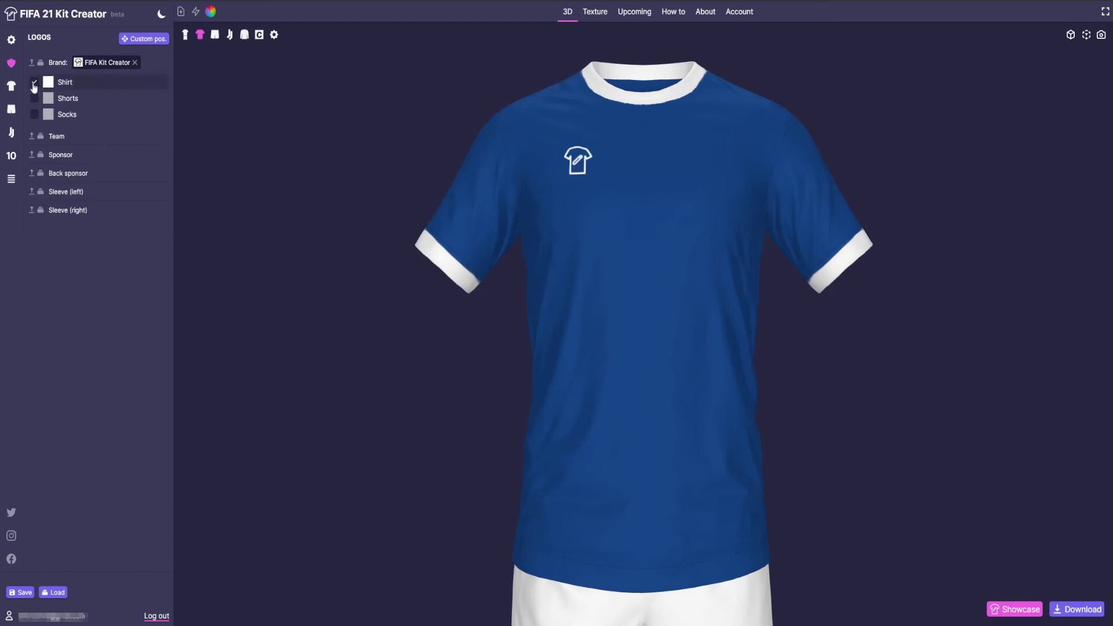
mouse_move(135, 68)
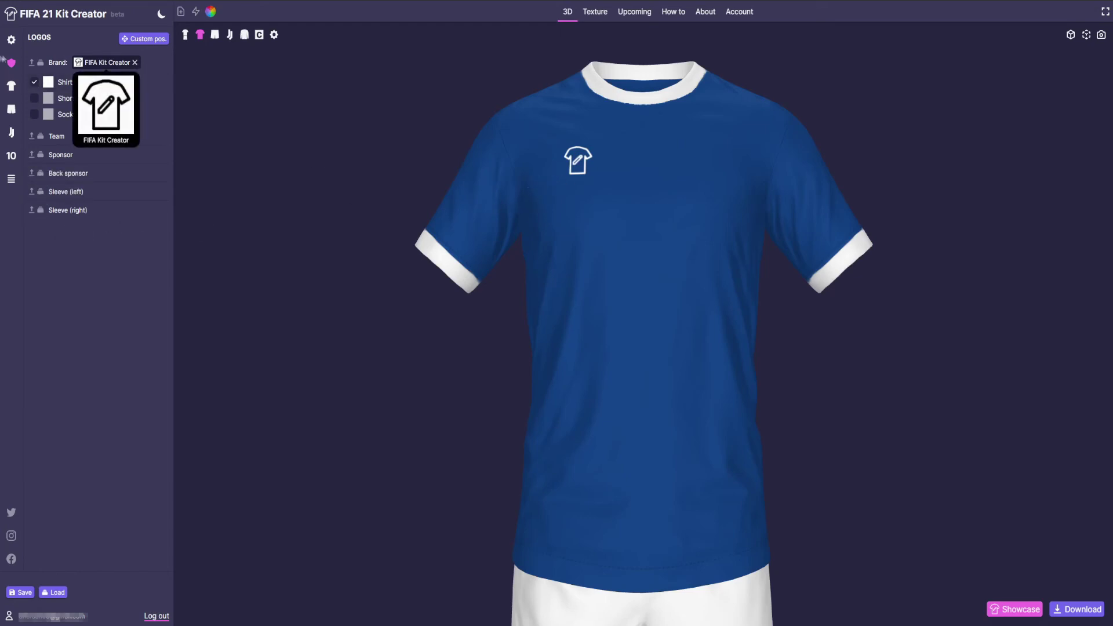
left_click(134, 62)
- Examine the preset logos available for the brand slot, including the club, retro, badge and icon categories, and close the library
left_click(71, 60)
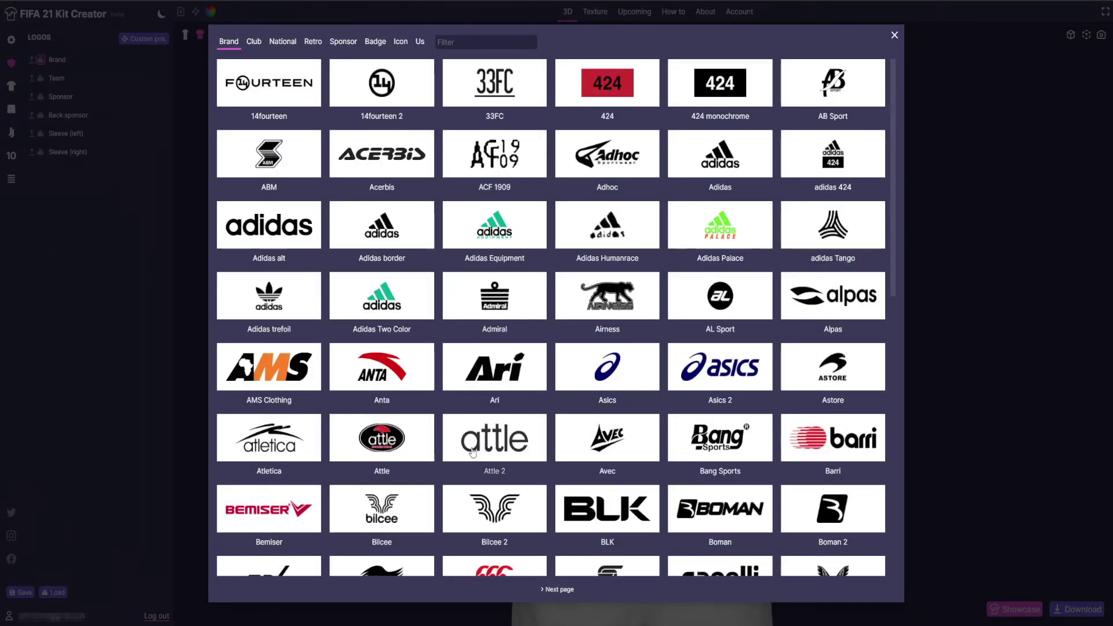
scroll(310, 174, "down", 1)
scroll(301, 116, "up", 1)
scroll(301, 117, "down", 10)
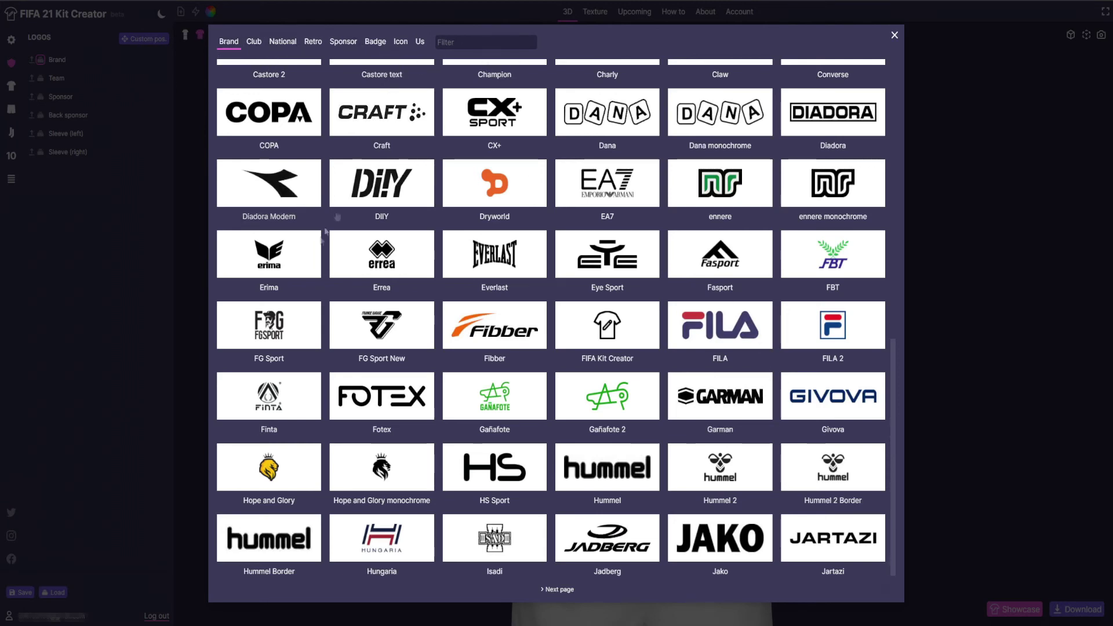
left_click(254, 42)
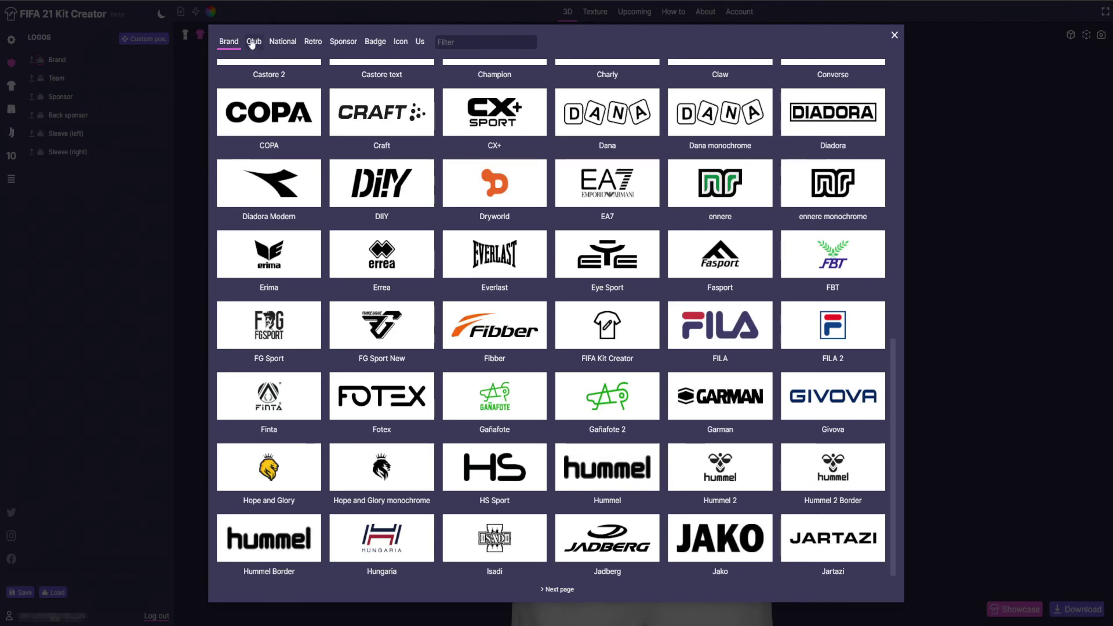
left_click(313, 42)
left_click(375, 41)
left_click(401, 42)
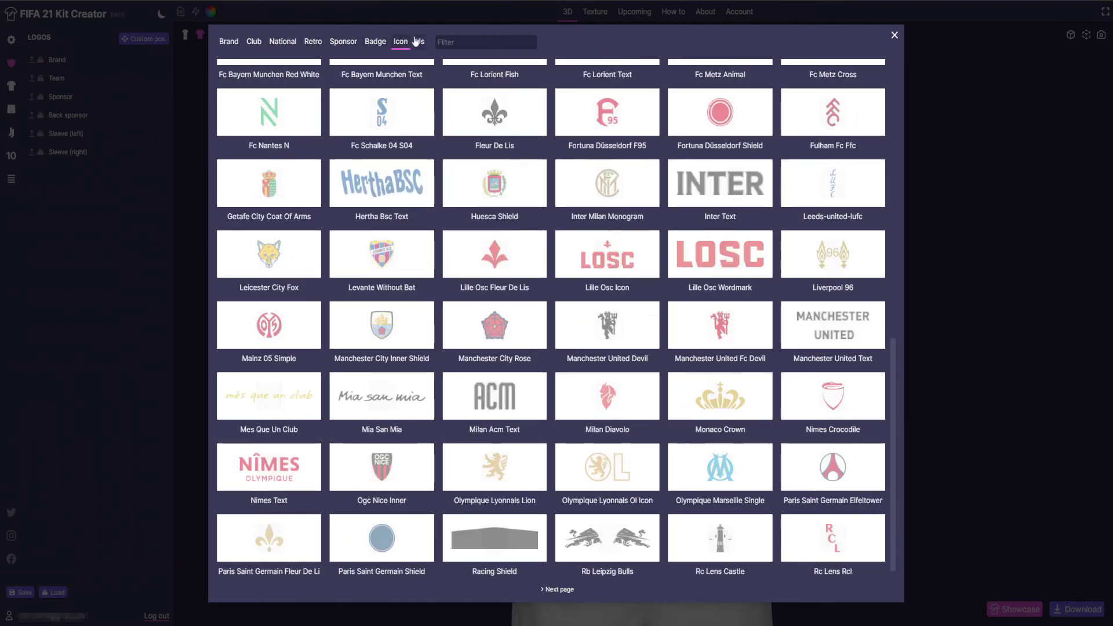
left_click(236, 46)
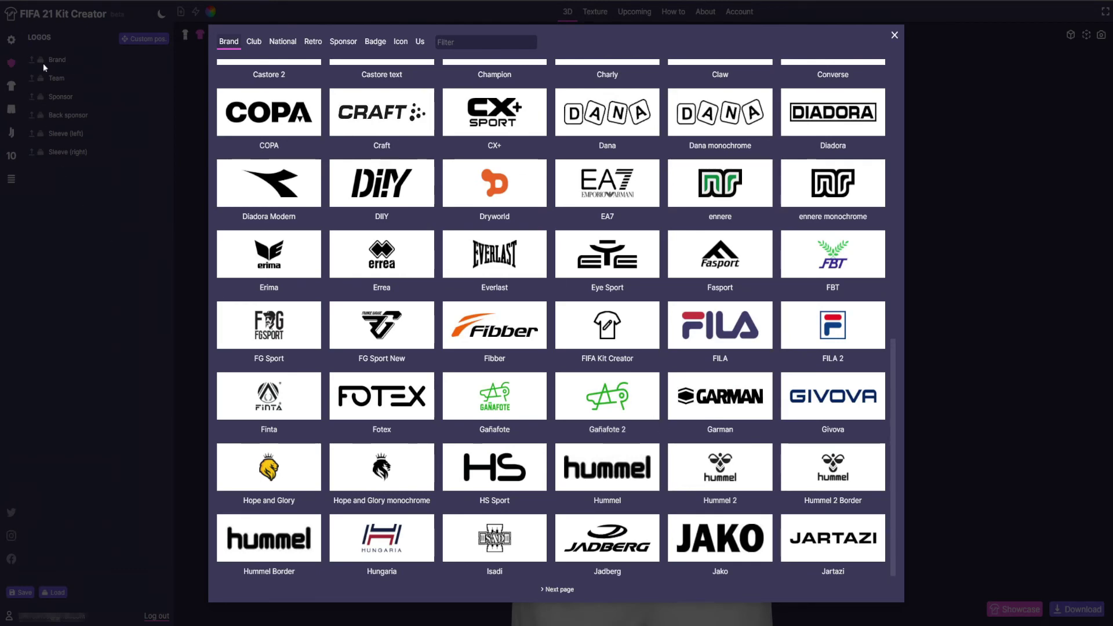
left_click(894, 34)
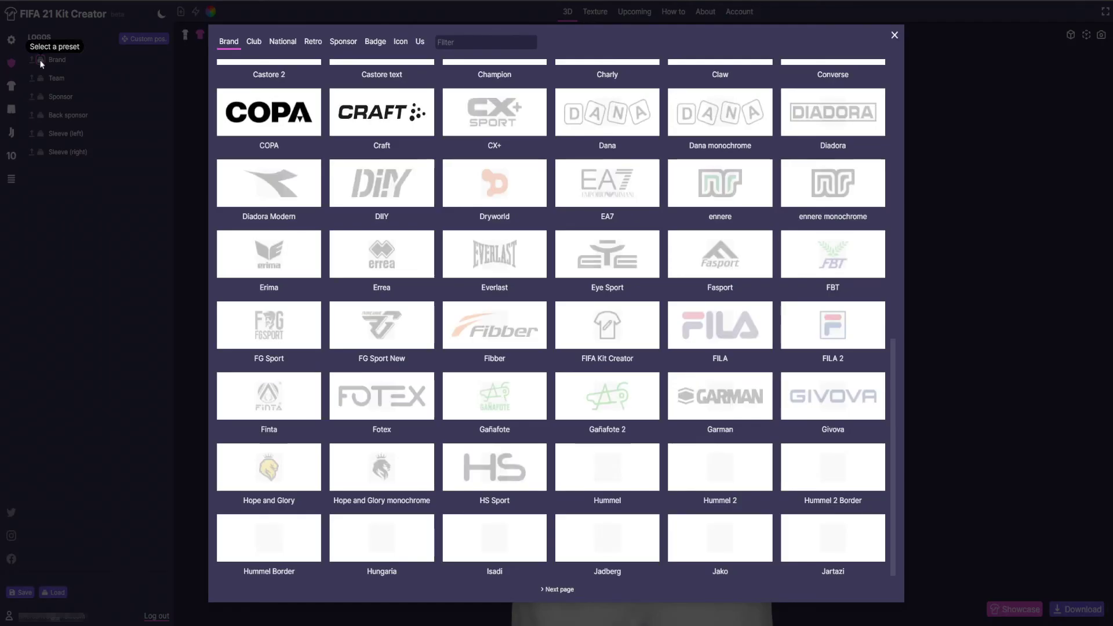
- Set the kit's brand logo to the Hummel 2 preset
left_click(40, 60)
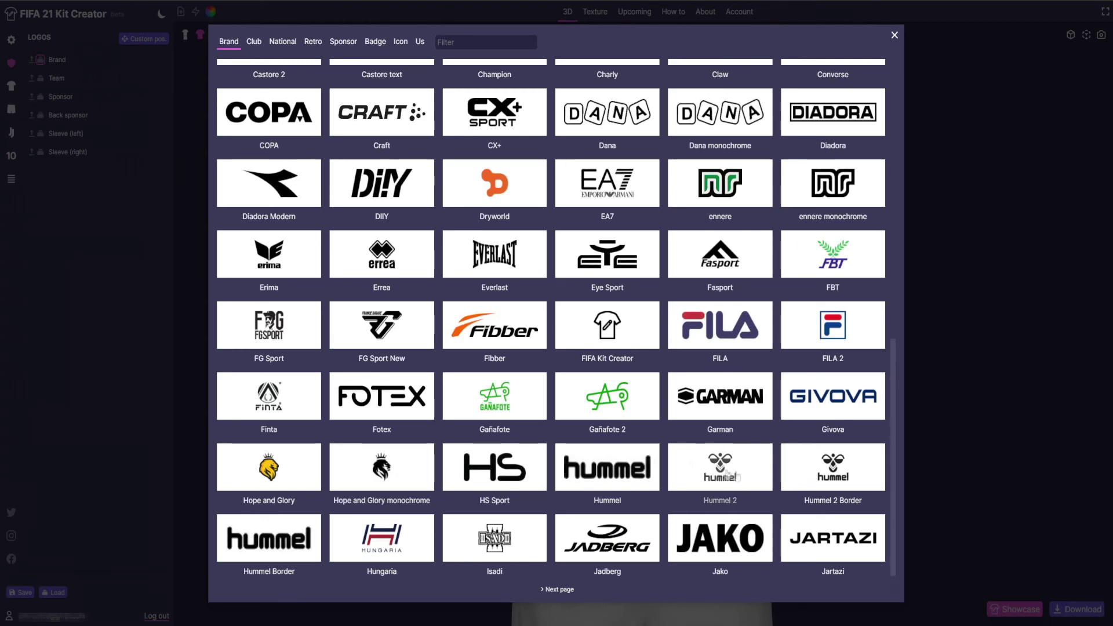
left_click(730, 471)
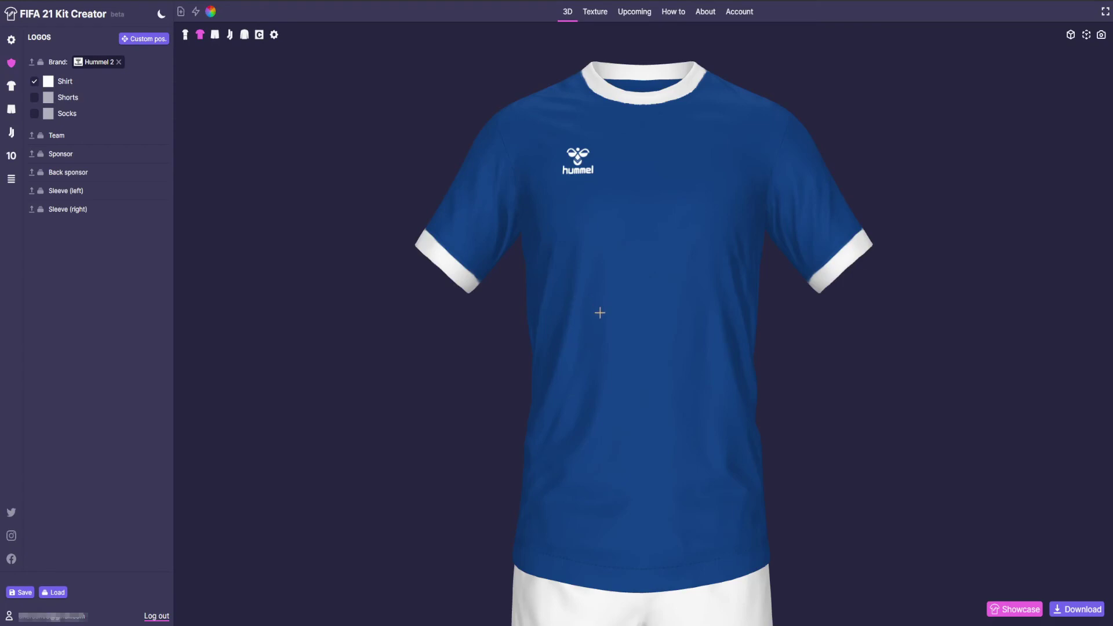
left_click_drag(571, 282, 587, 149)
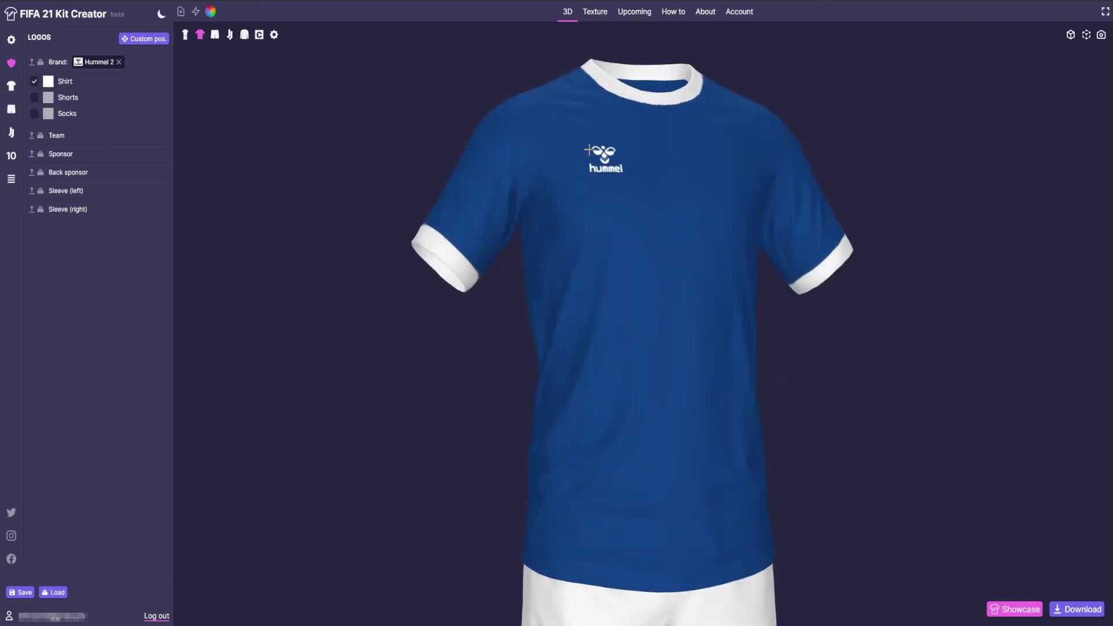
- Switch the brand logo off for the shirt and back on again
left_click(34, 81)
left_click(34, 81)
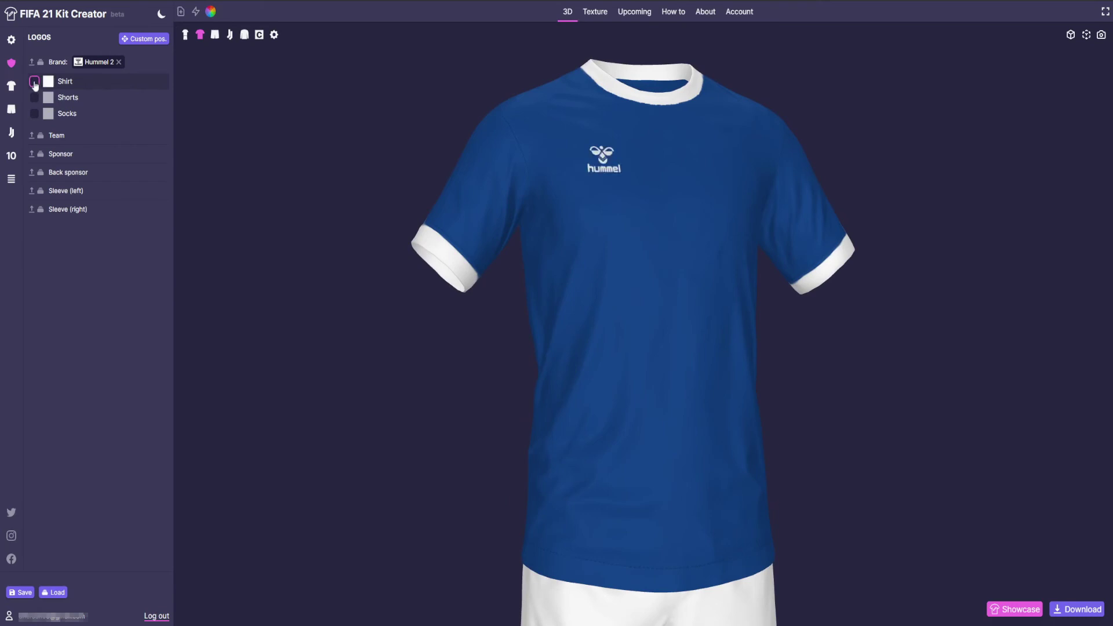
left_click_drag(693, 200, 682, 203)
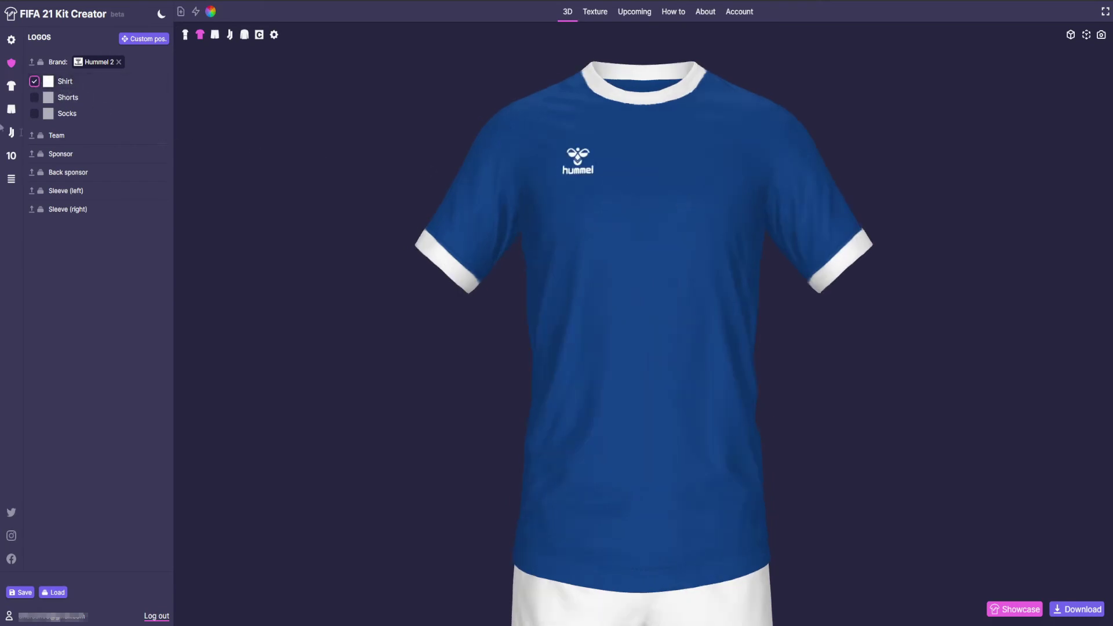
- Filter the club logos by "evert" and set the team logo to Everton FC Mono
left_click(39, 135)
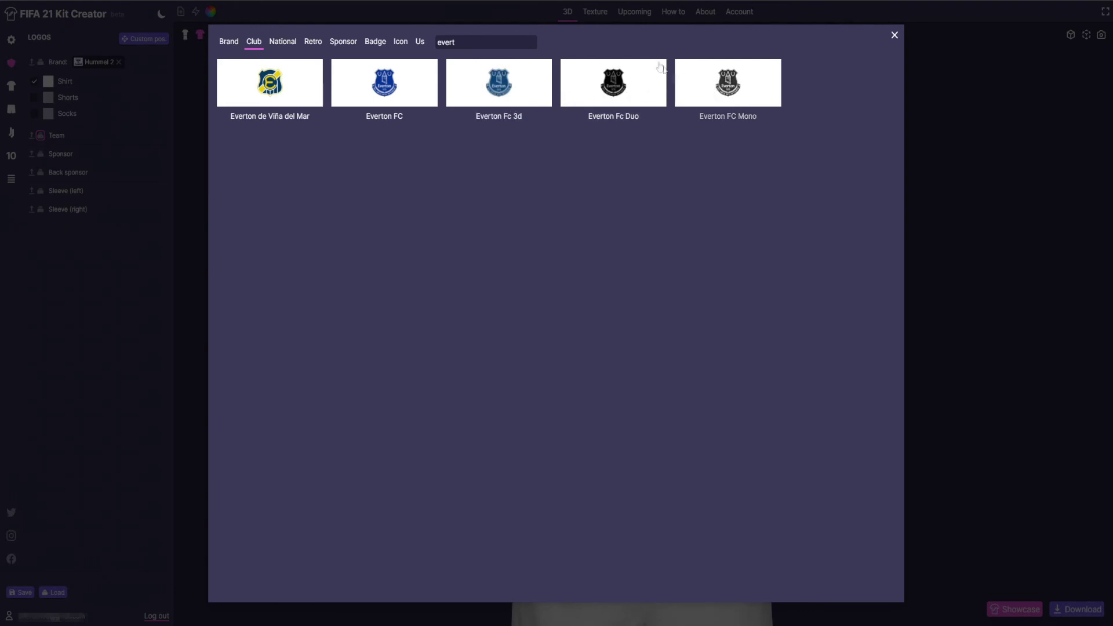
left_click(753, 95)
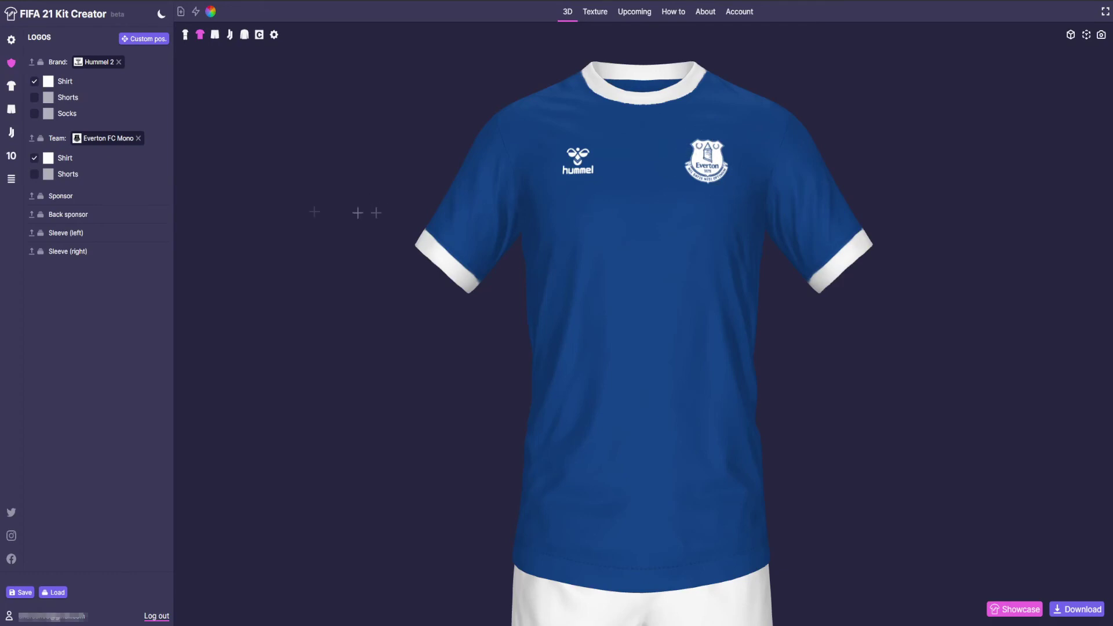
- Find the Cazoo logo among the preset sponsors and set it as the shirt's front sponsor
left_click(41, 197)
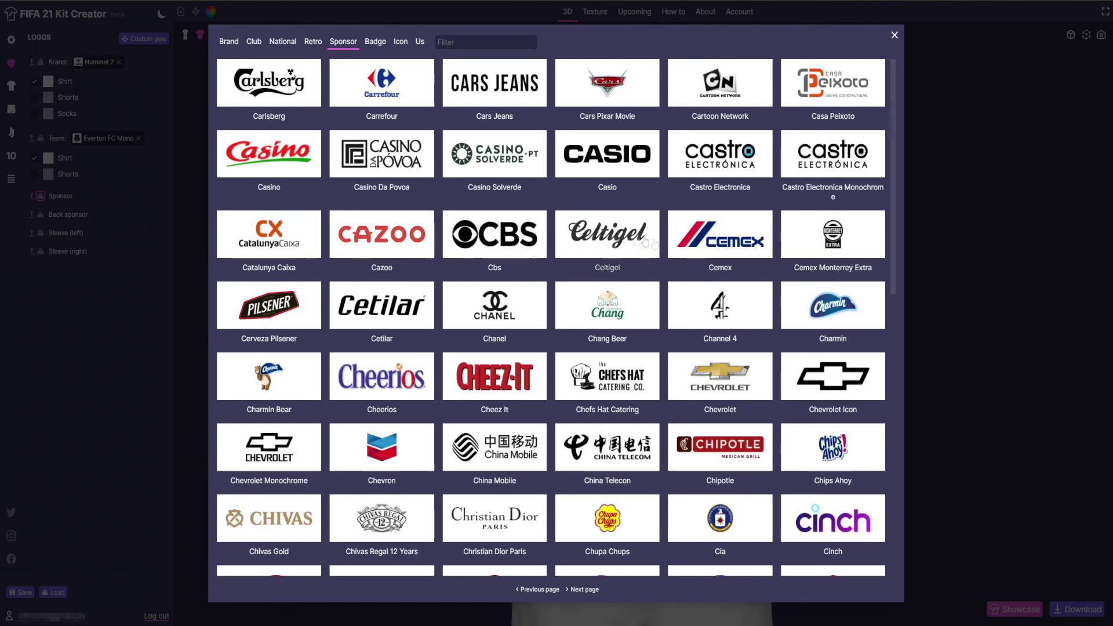
scroll(747, 261, "down", 9)
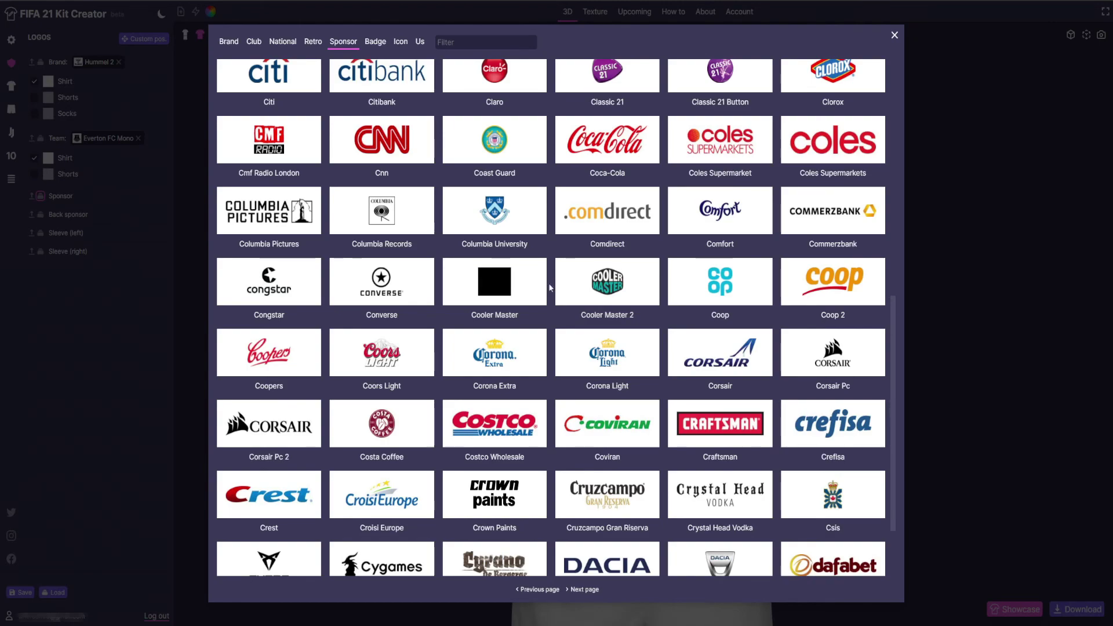
scroll(550, 287, "down", 2)
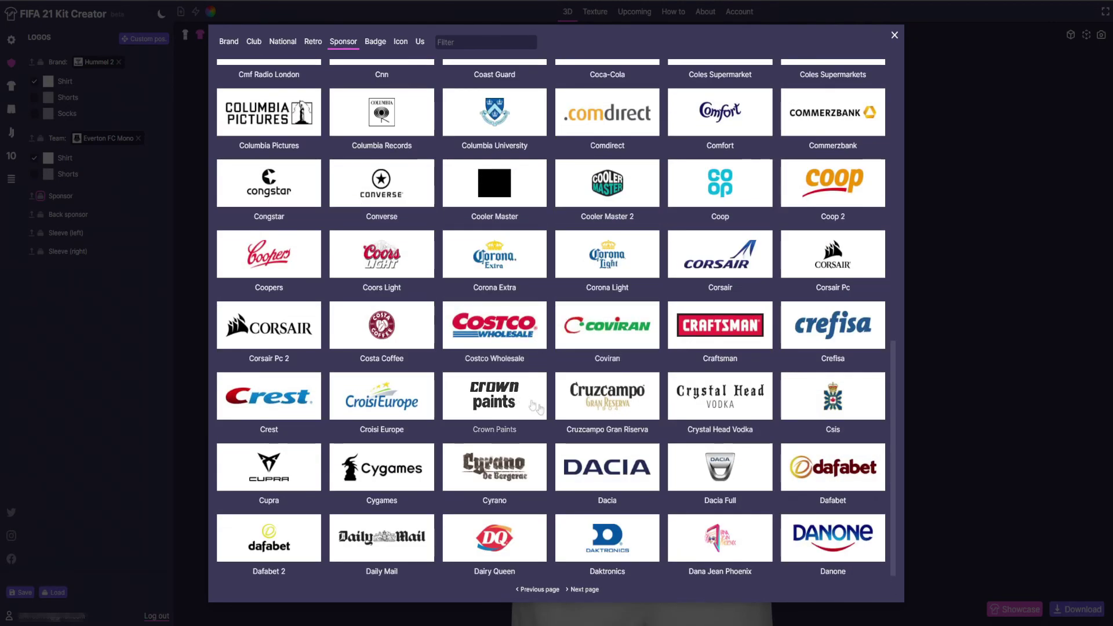
scroll(544, 427, "up", 5)
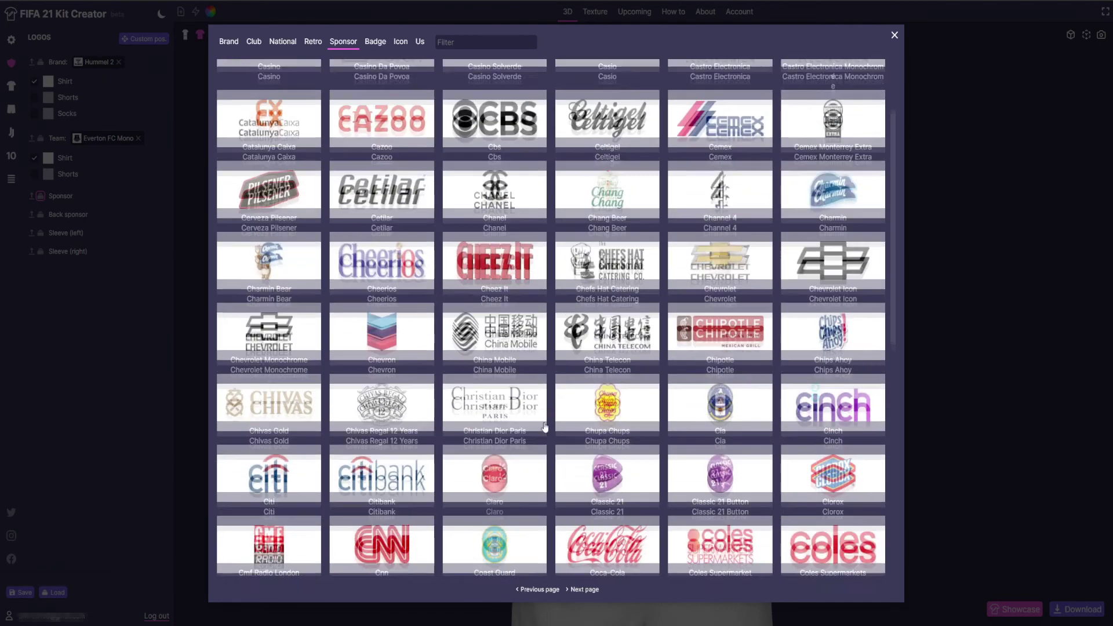
scroll(382, 217, "up", 2)
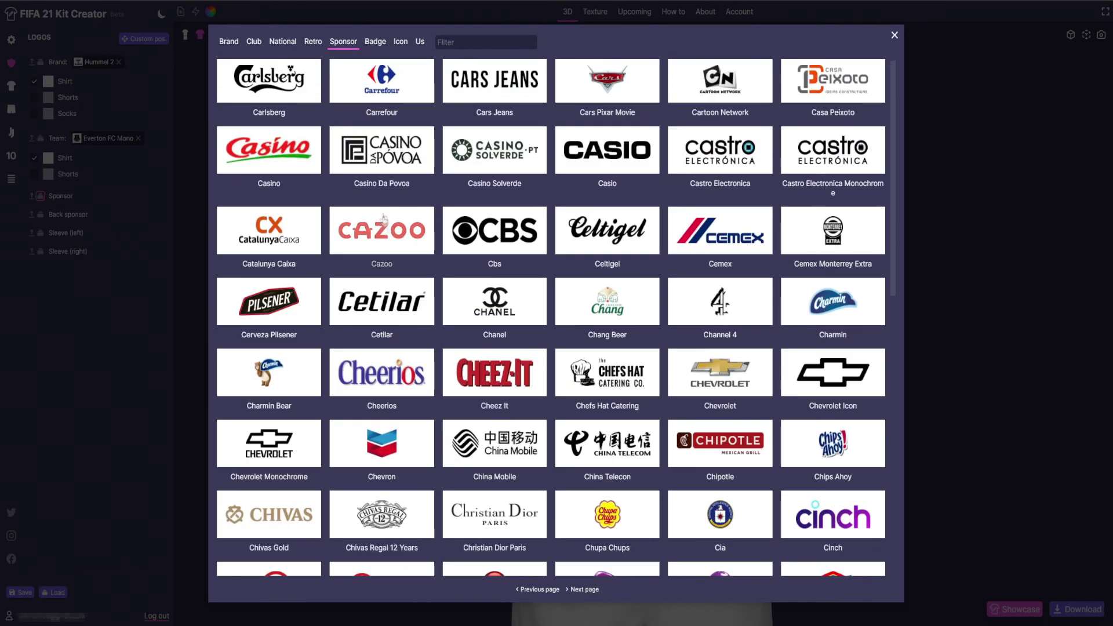
left_click(382, 217)
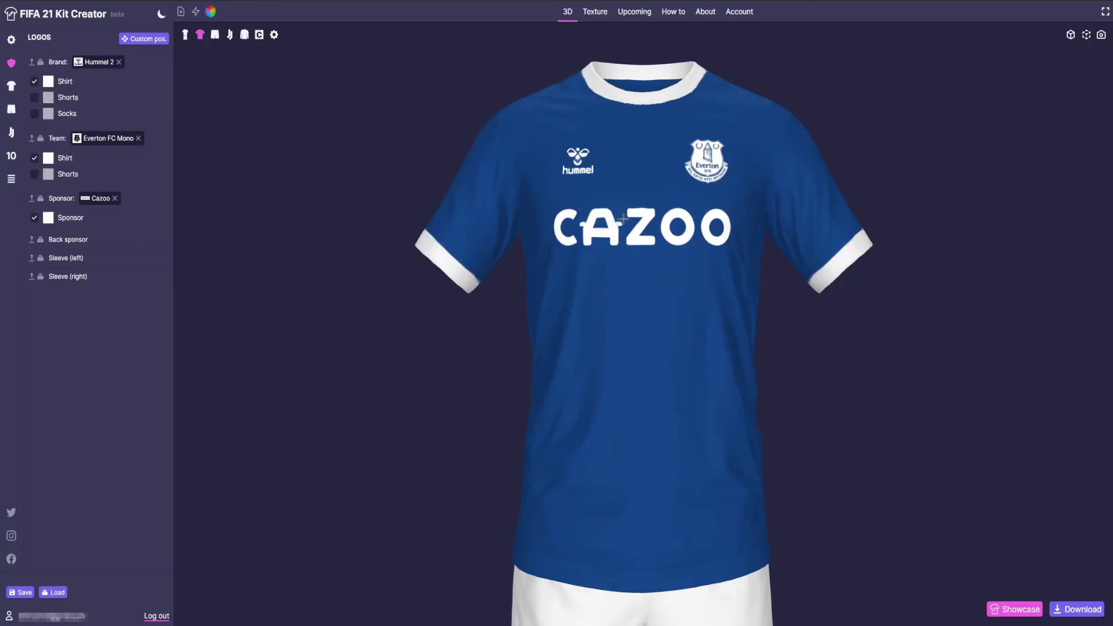
left_click_drag(633, 290, 679, 328)
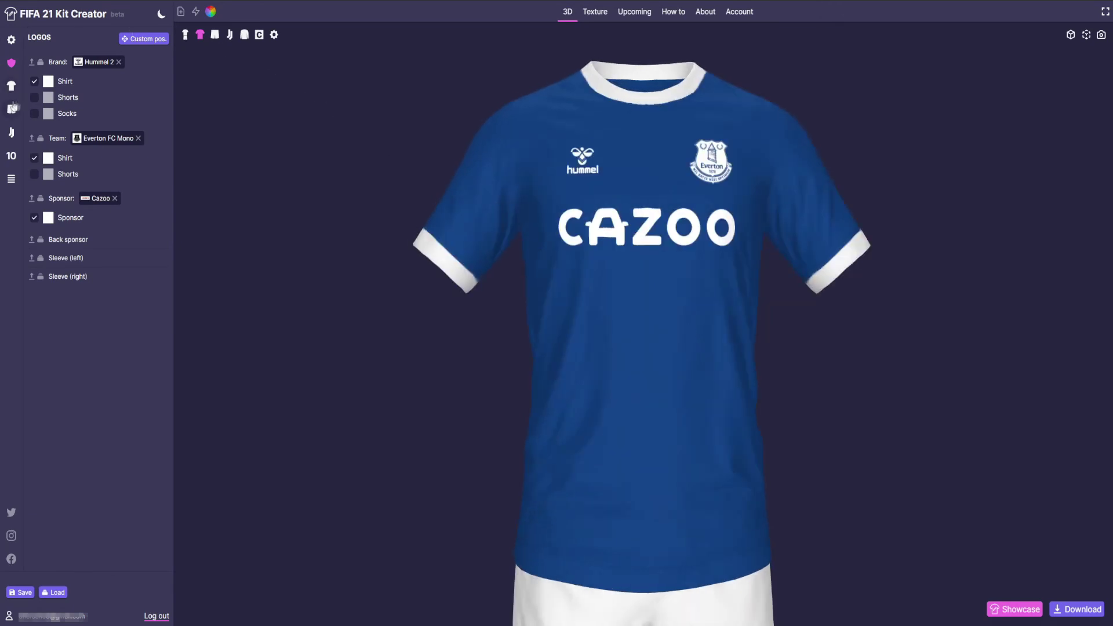
- Enable the brand logo on the shorts and set its colour to black
left_click(215, 35)
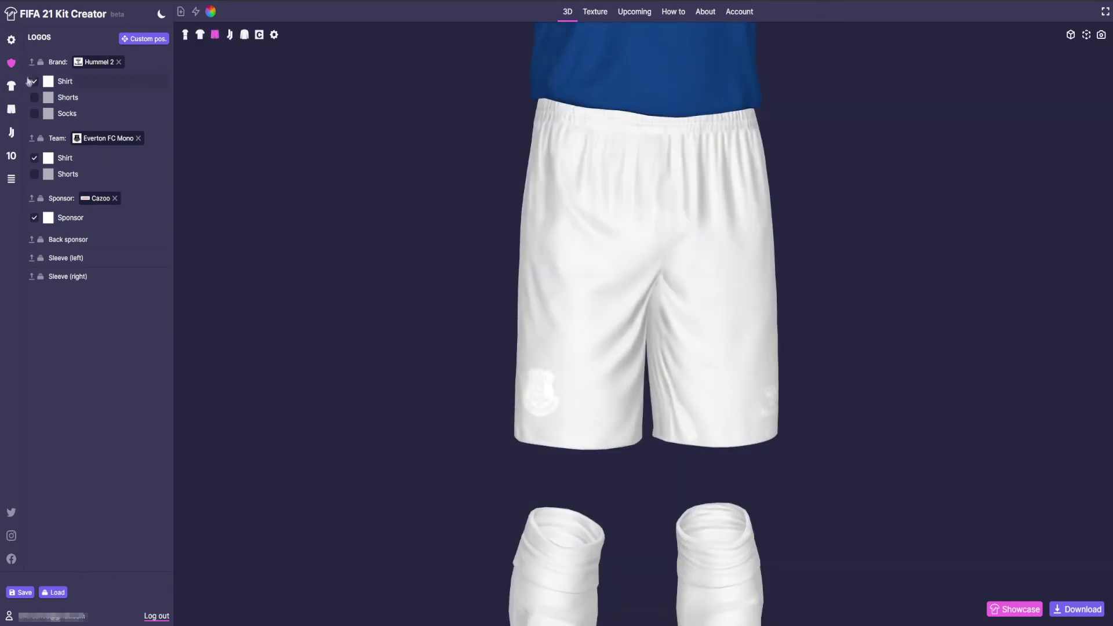
left_click(34, 100)
left_click(51, 100)
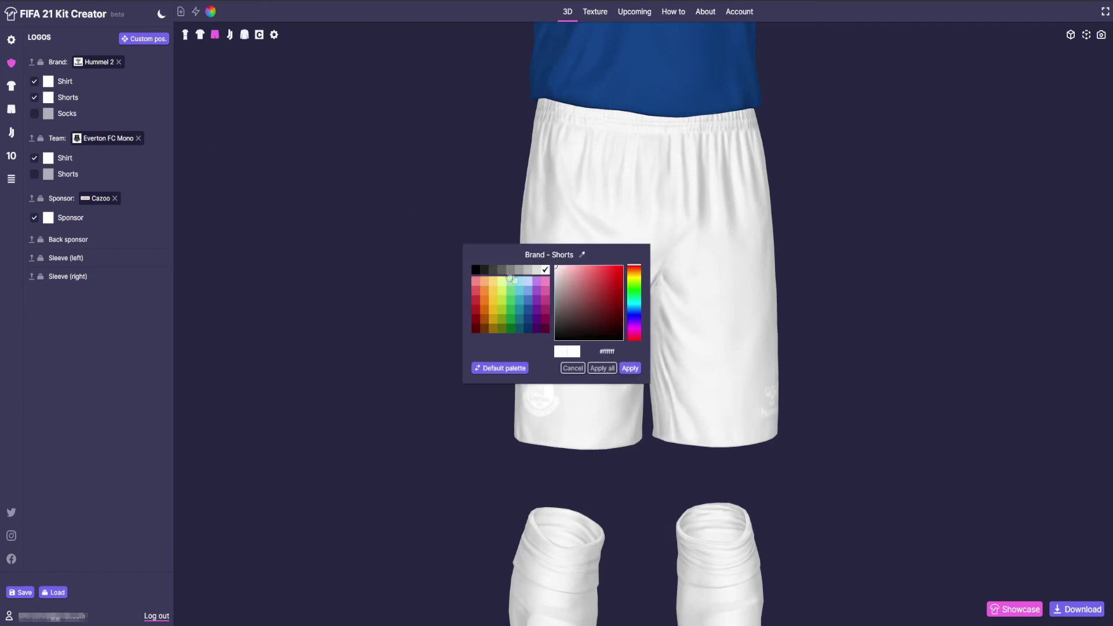
left_click(630, 368)
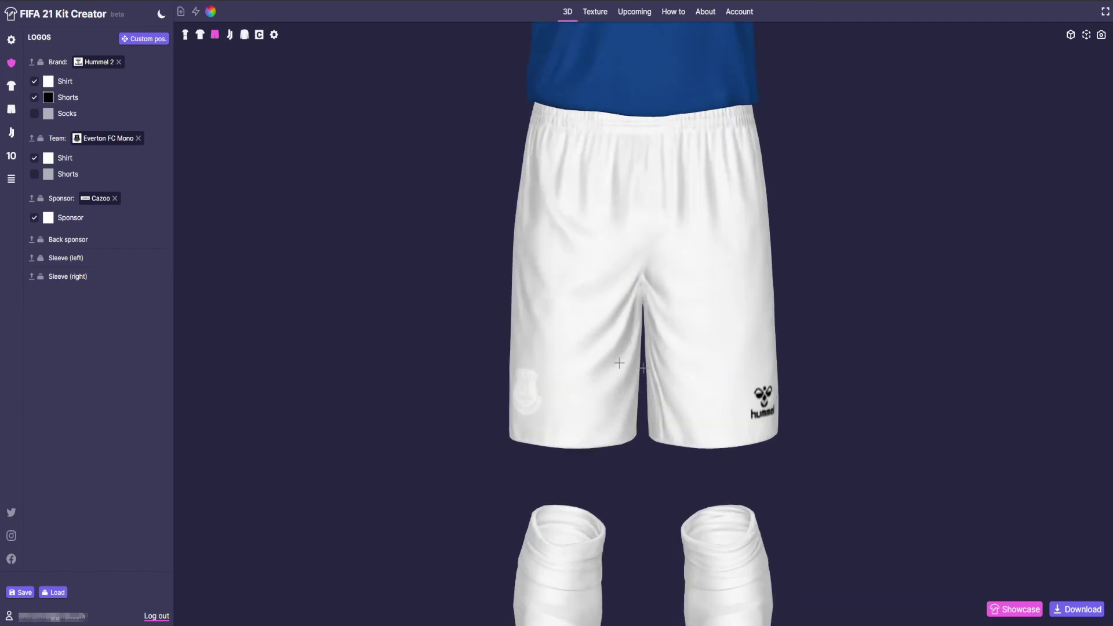
- Recolour the shorts' brand logo dark blue to match the shirt
left_click(49, 97)
left_click(535, 317)
left_click(630, 369)
- Enable the team crest on the shorts and colour it the same dark blue as the brand logo
left_click(35, 174)
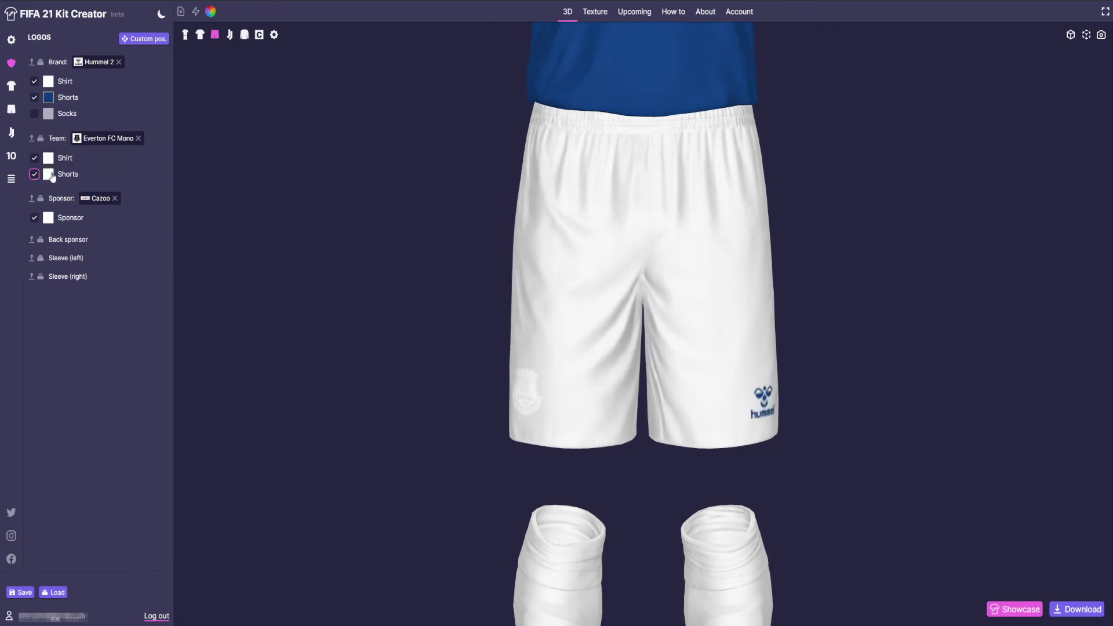
left_click(48, 174)
left_click(535, 328)
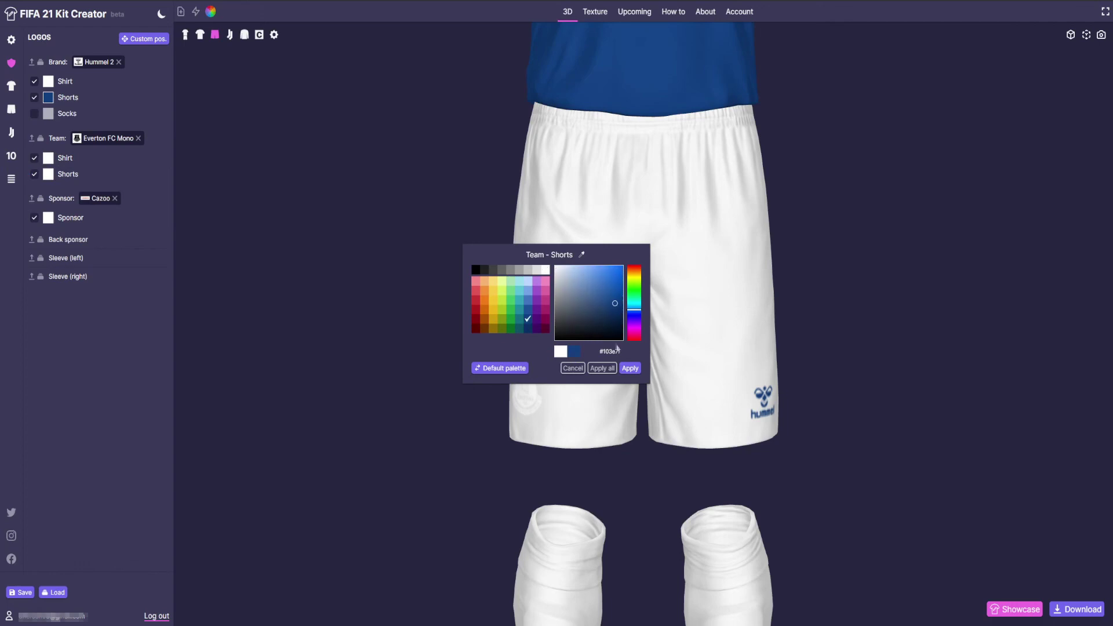
left_click(630, 369)
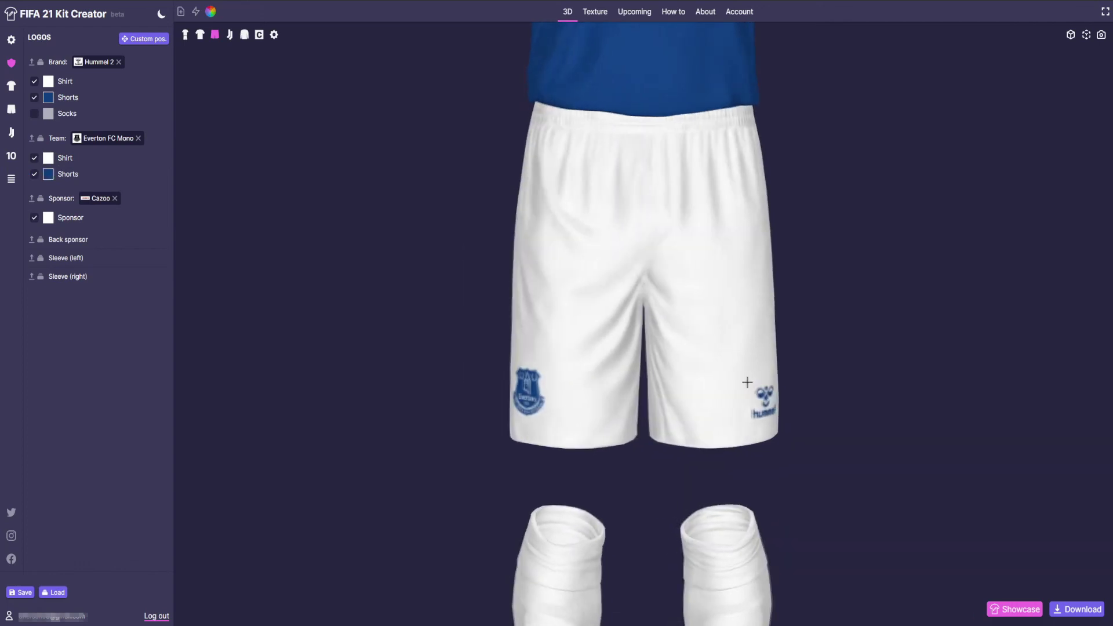
- Enable the brand logo on the socks and set its colour to dark blue
left_click_drag(532, 406, 522, 404)
left_click(687, 225)
left_click(455, 160)
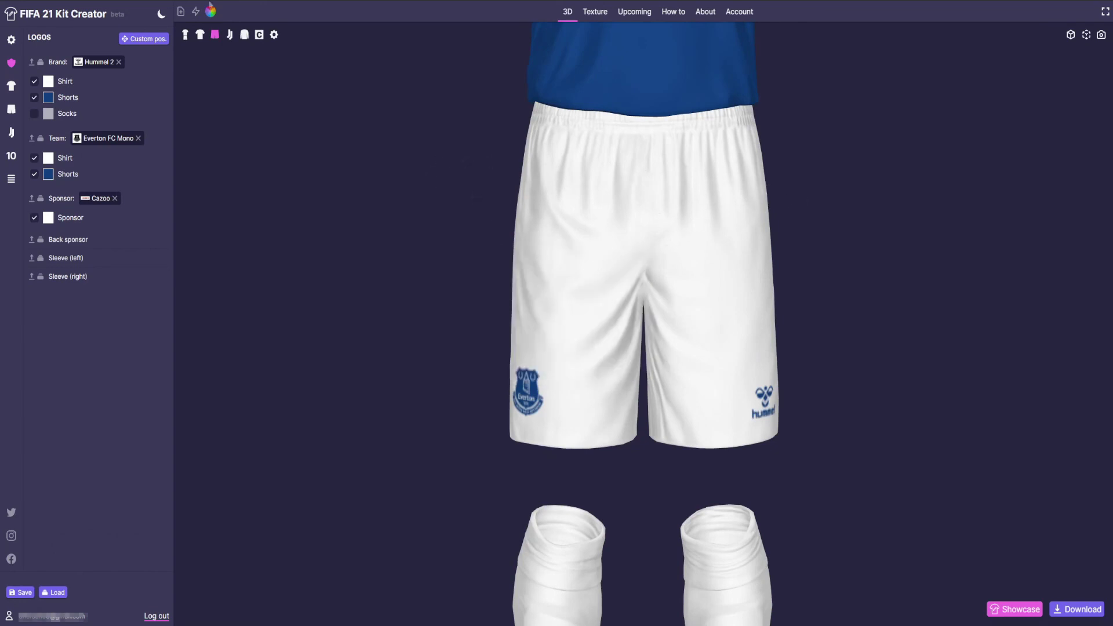
left_click(200, 35)
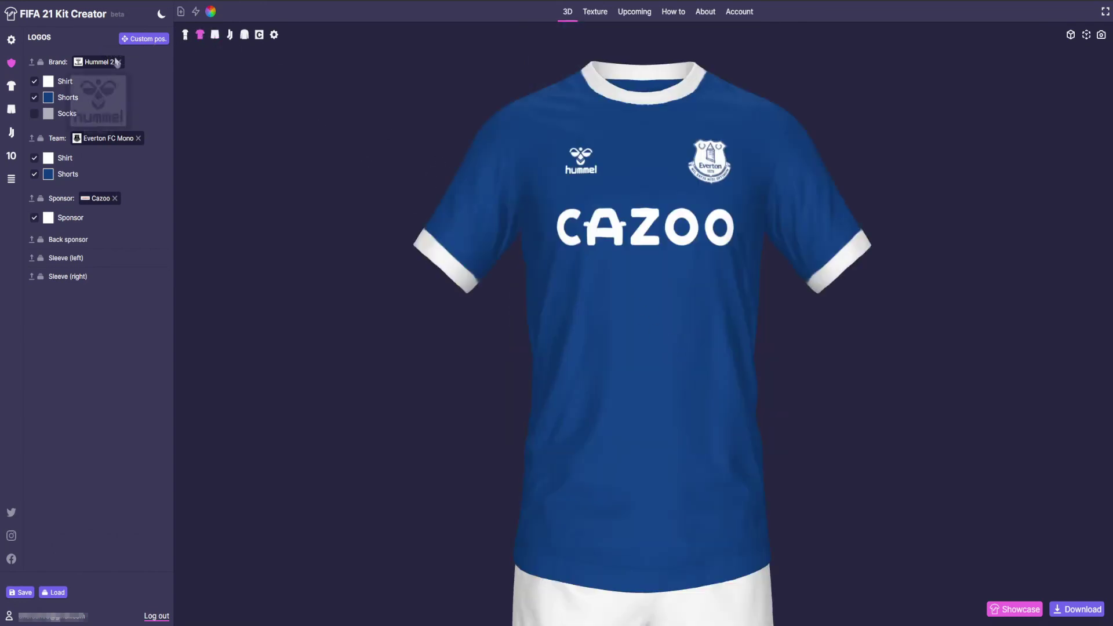
left_click(185, 35)
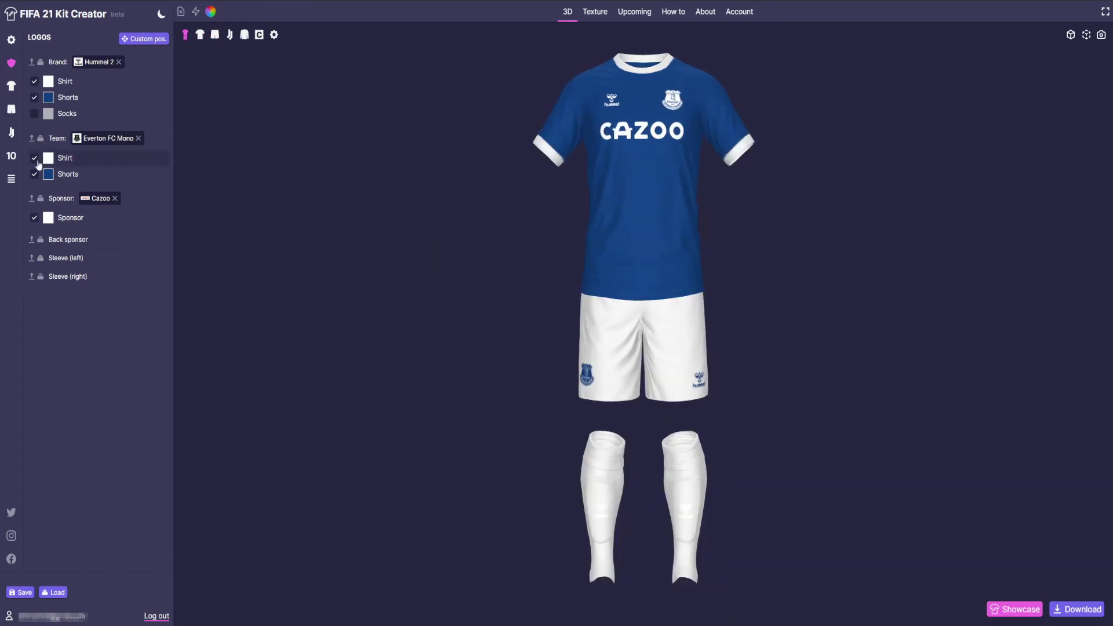
left_click(35, 114)
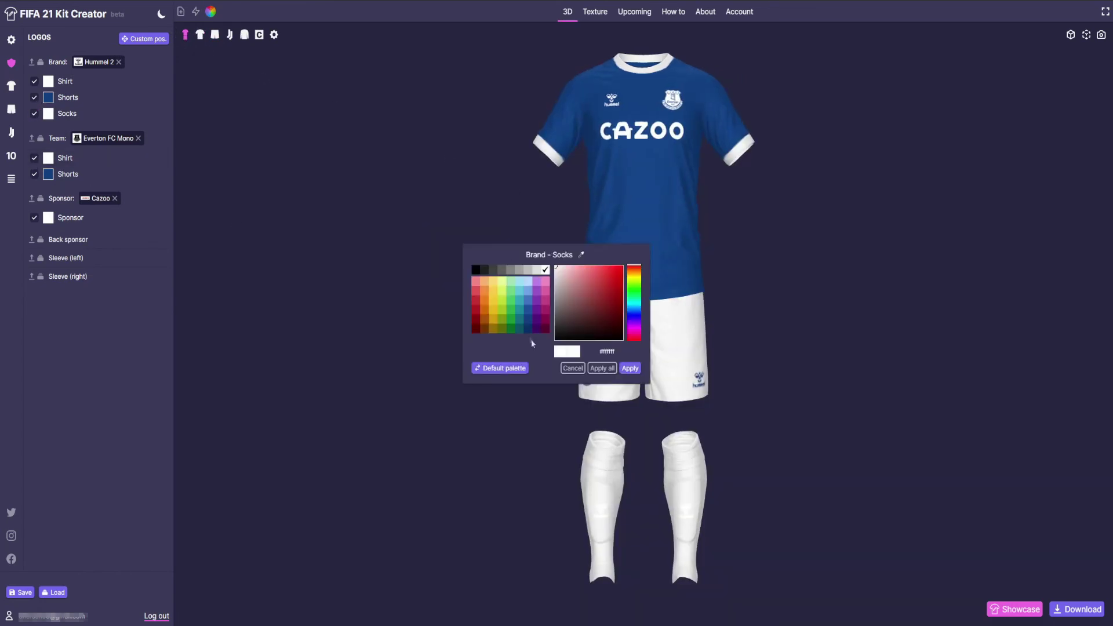
left_click(532, 325)
left_click(630, 368)
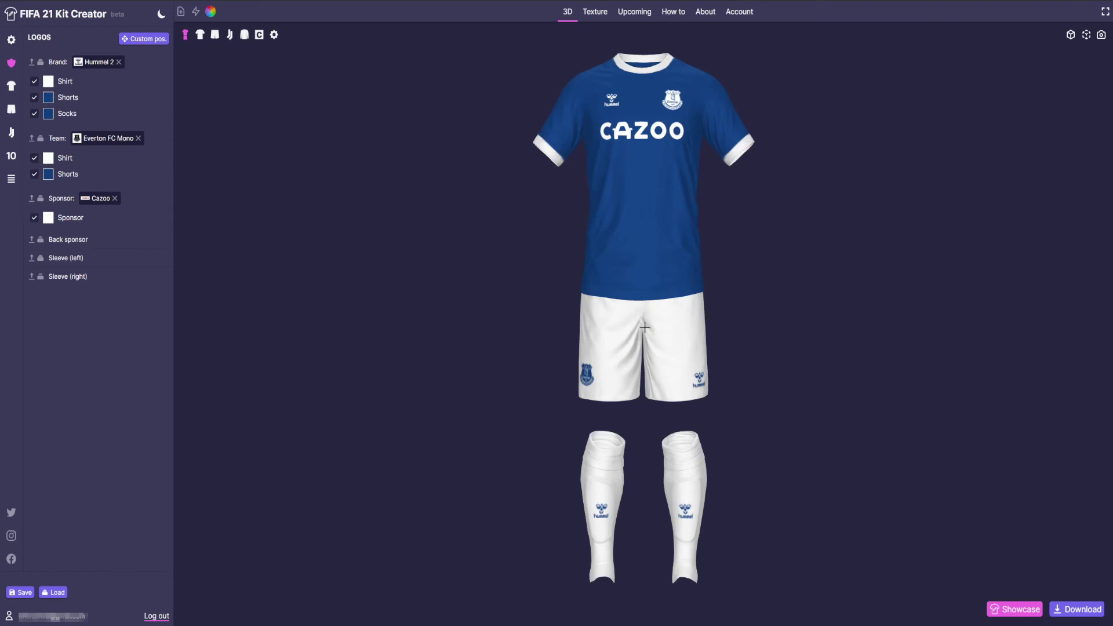
- Open the shirt's layer settings and set the collar colour to yellow
left_click_drag(573, 207, 740, 199)
left_click(200, 36)
left_click(10, 89)
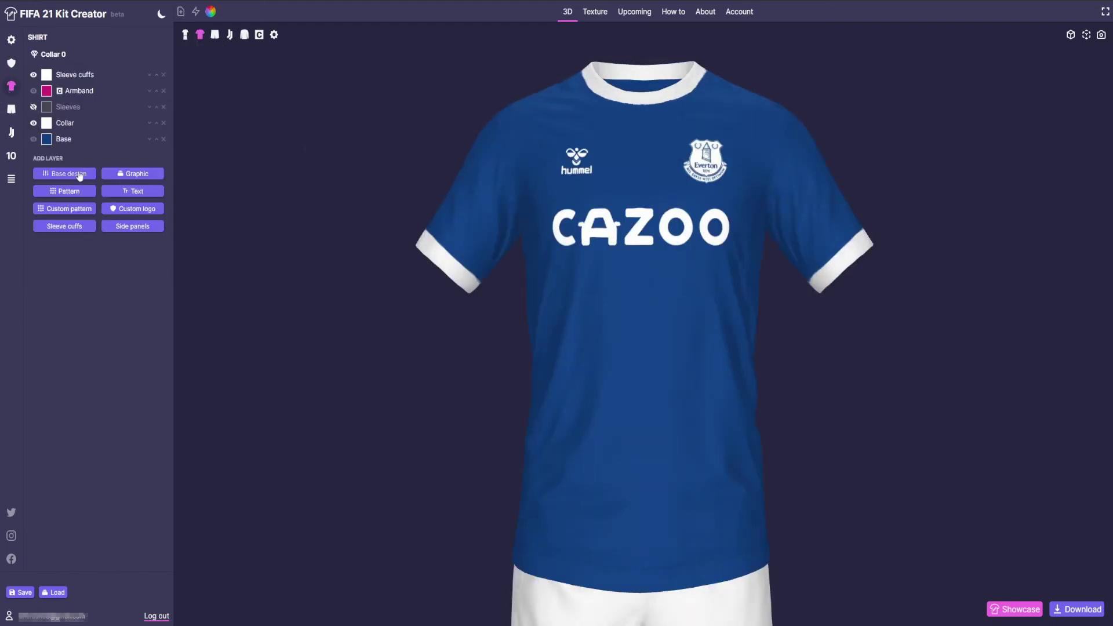
left_click(46, 124)
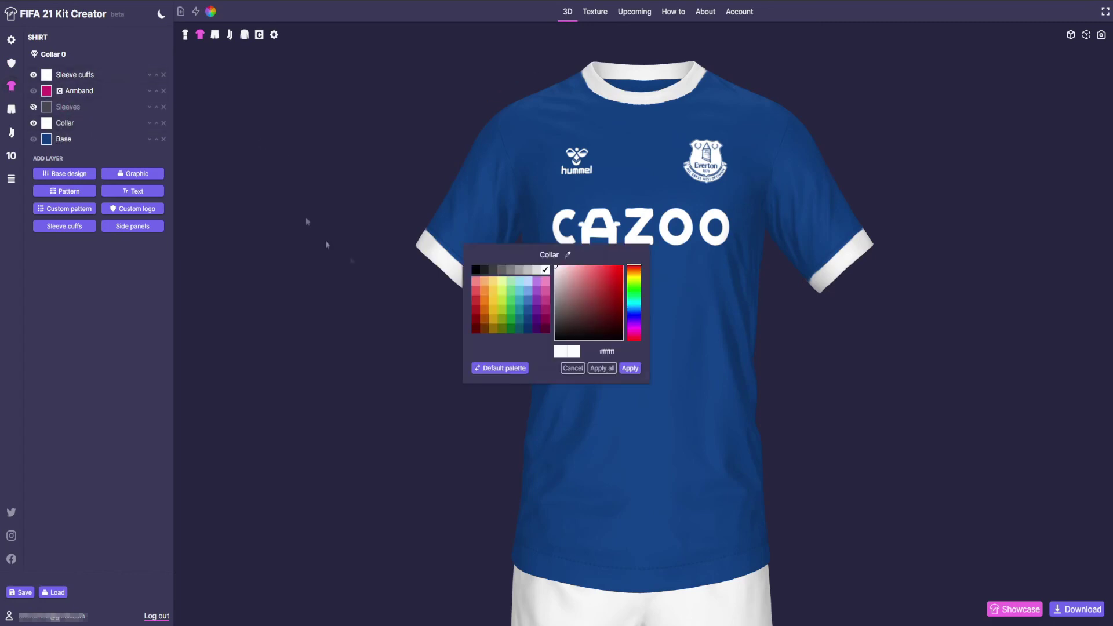
left_click(500, 305)
left_click(628, 369)
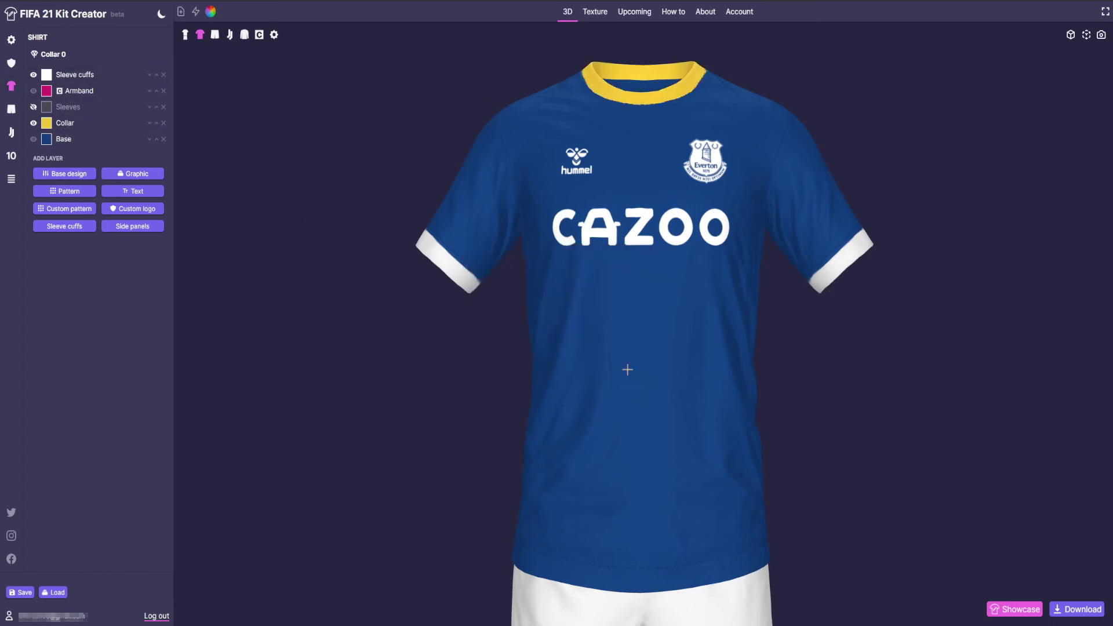
- Change the shirt's collar colour to dark purple
left_click(46, 123)
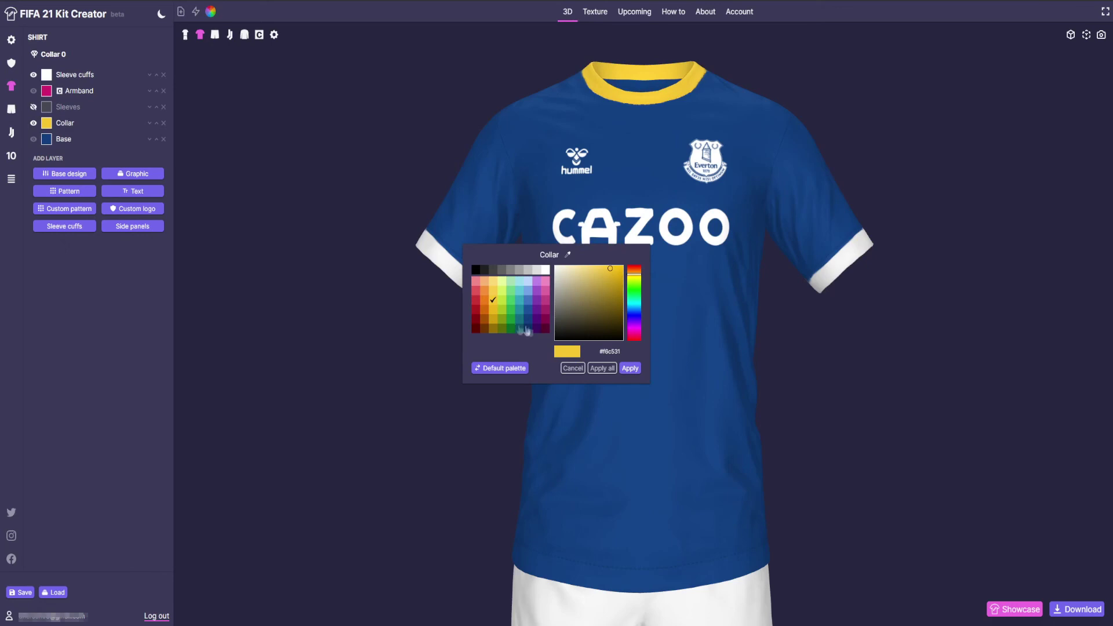
left_click(537, 328)
left_click(626, 374)
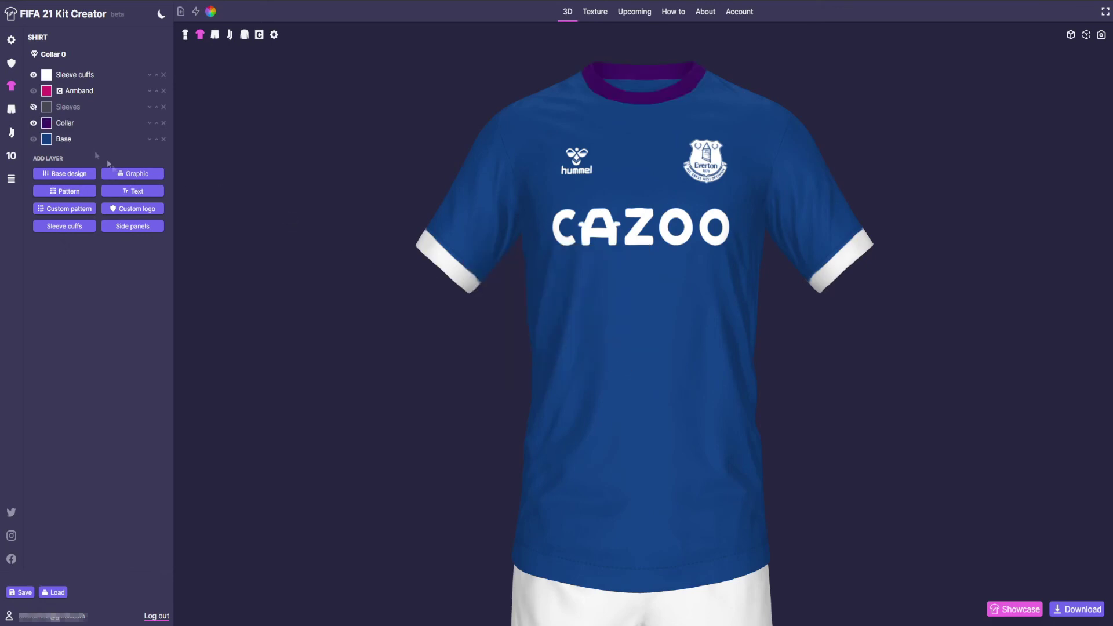
- Set the shirt's collar colour back to white
left_click(46, 123)
left_click(570, 268)
left_click(630, 368)
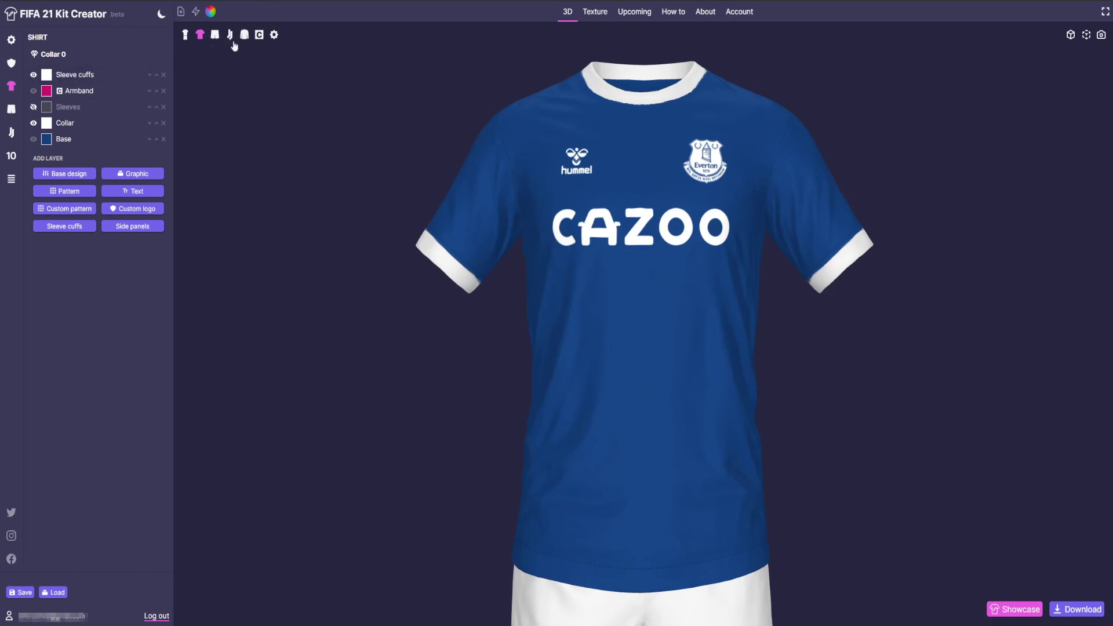
- Look through the first page of available shirt patterns, sorted by name
left_click(80, 193)
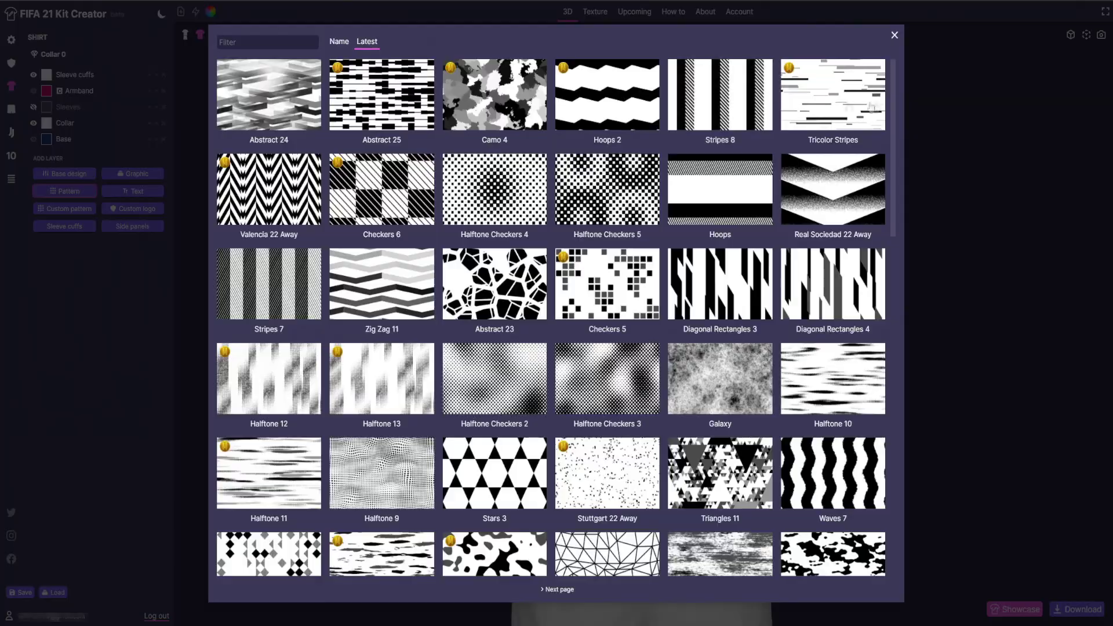
scroll(821, 102, "down", 5)
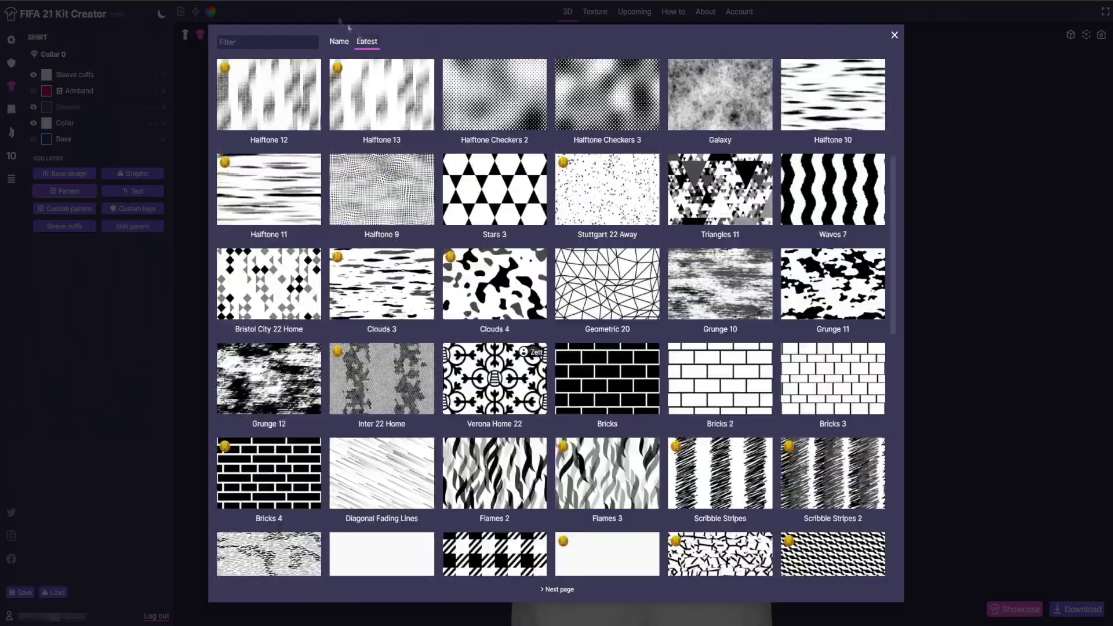
left_click(339, 41)
scroll(585, 384, "down", 10)
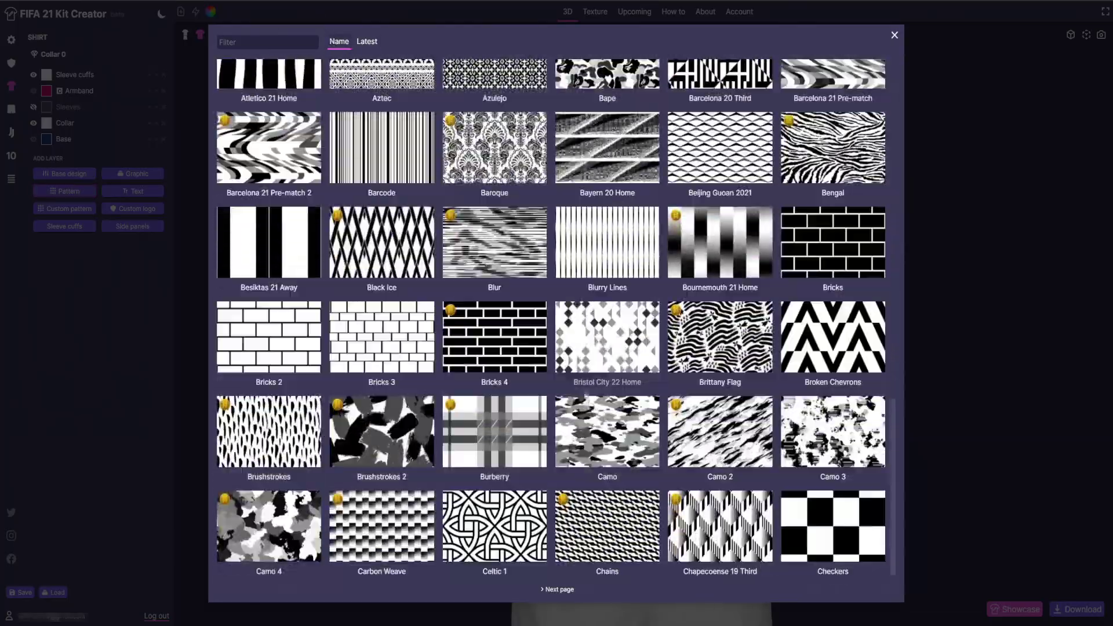
scroll(586, 383, "up", 10)
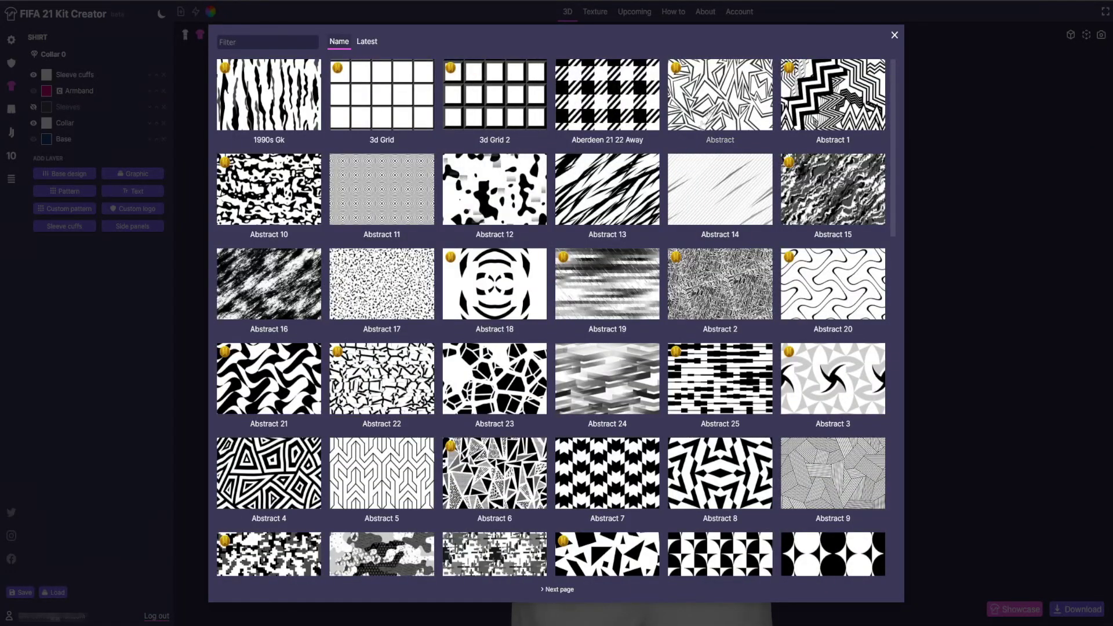
scroll(651, 188, "down", 8)
scroll(625, 307, "down", 5)
scroll(608, 348, "up", 3)
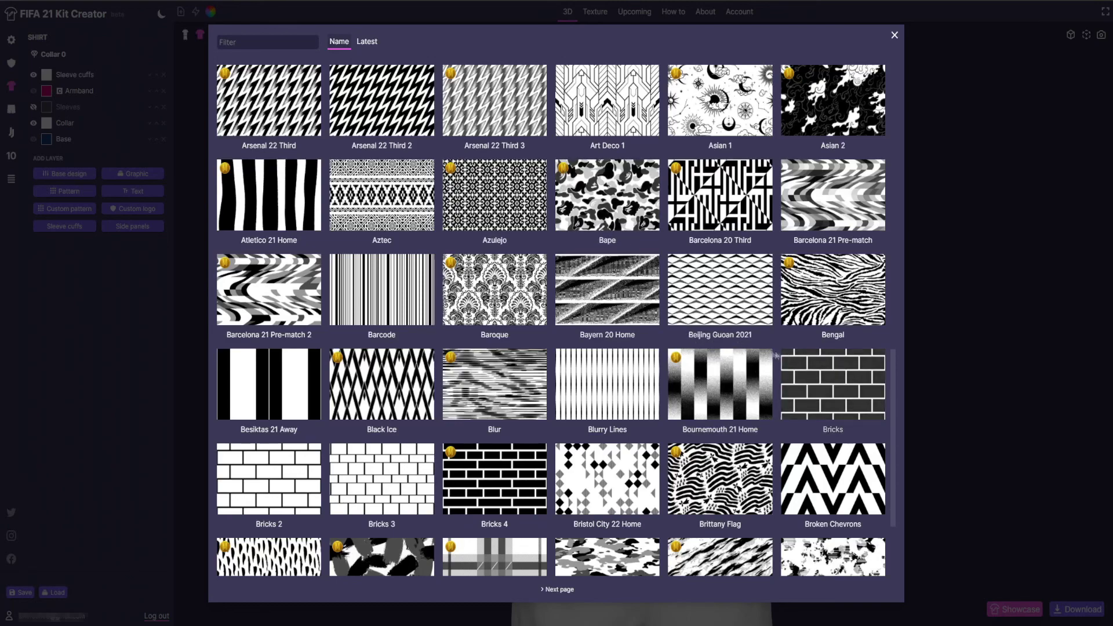
scroll(775, 355, "down", 2)
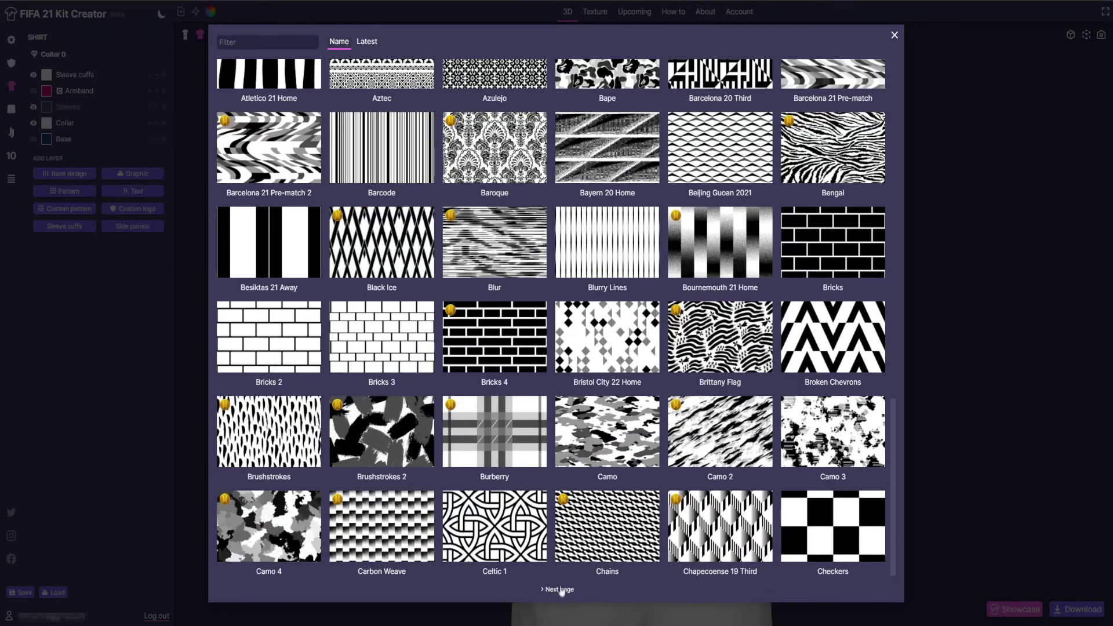
- Find the Diagonal pattern on the second page of the pattern library and add it as a shirt layer
left_click(560, 590)
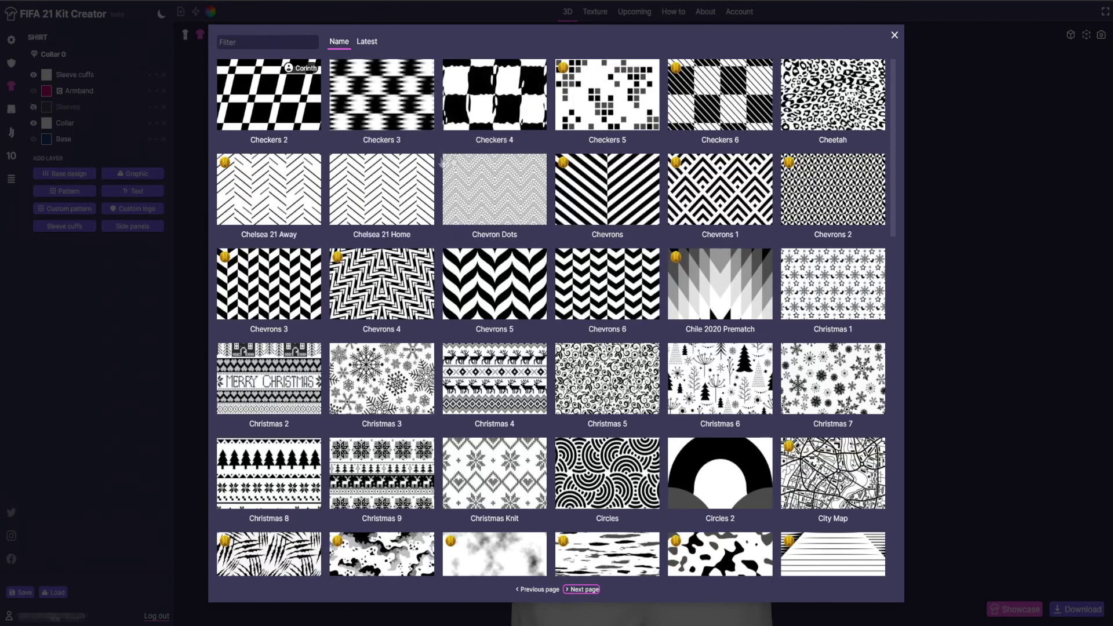
scroll(440, 163, "down", 10)
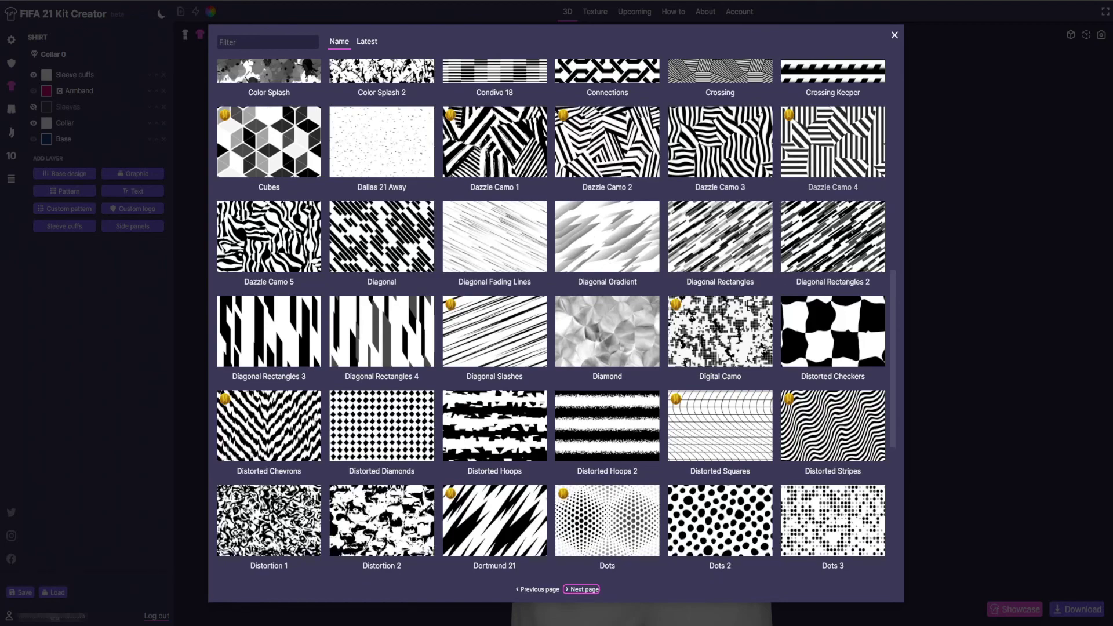
scroll(601, 264, "down", 5)
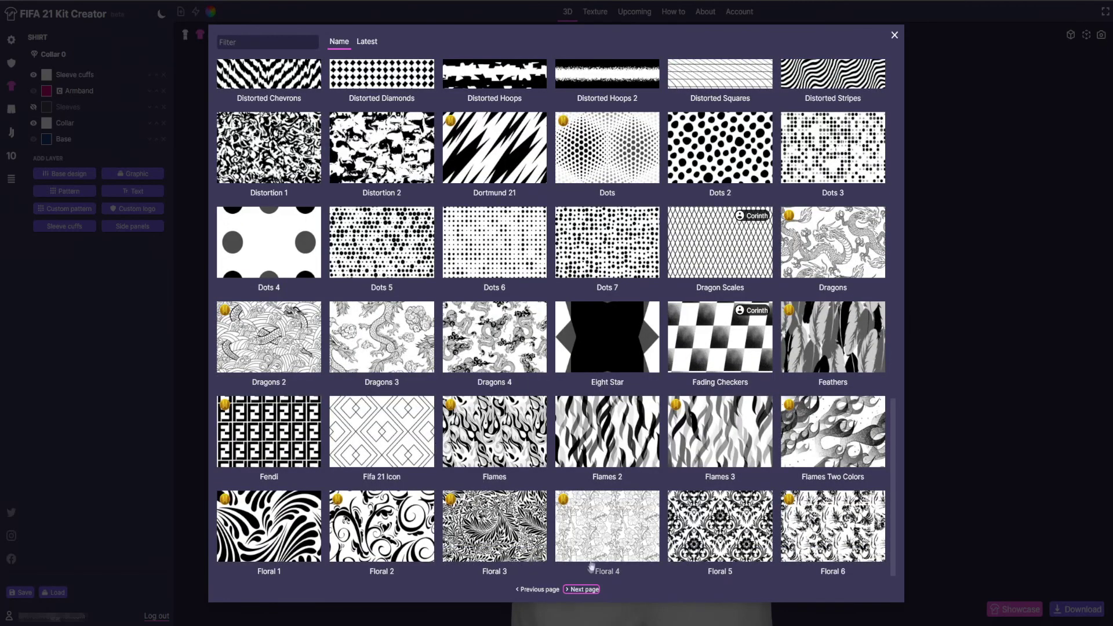
scroll(596, 586, "up", 5)
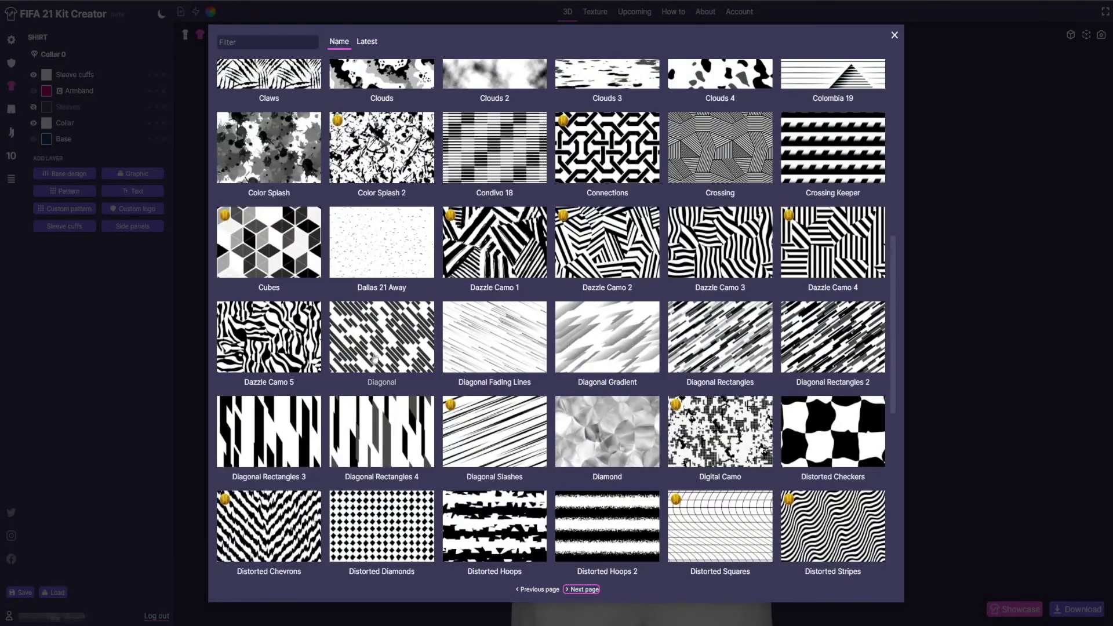
left_click(376, 353)
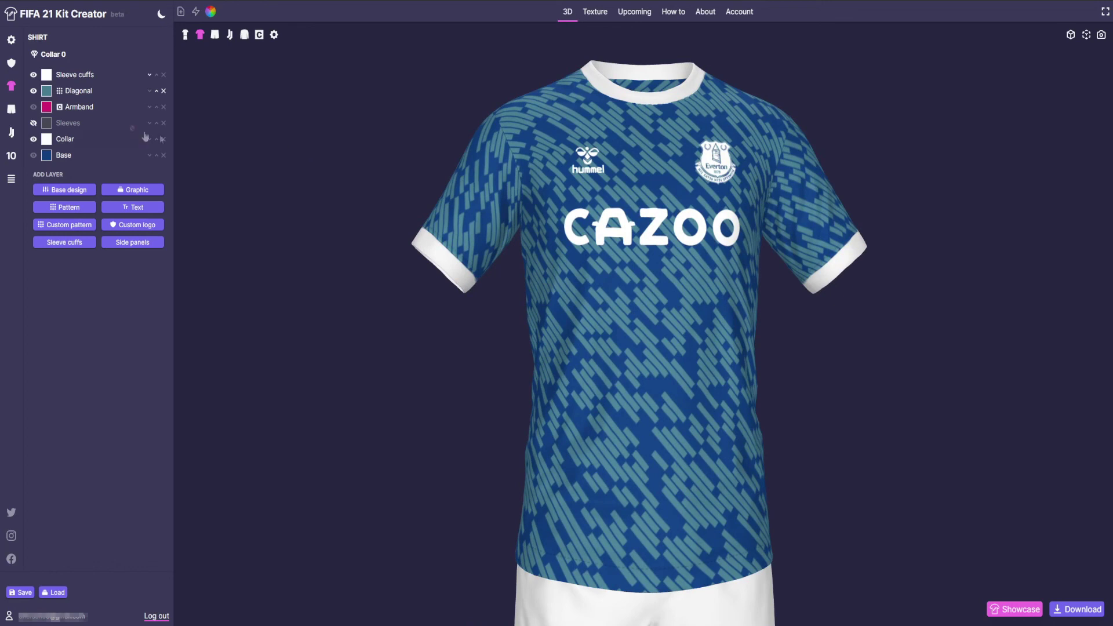
- Set the Diagonal pattern layer's colour to medium blue #1c5099
left_click(48, 92)
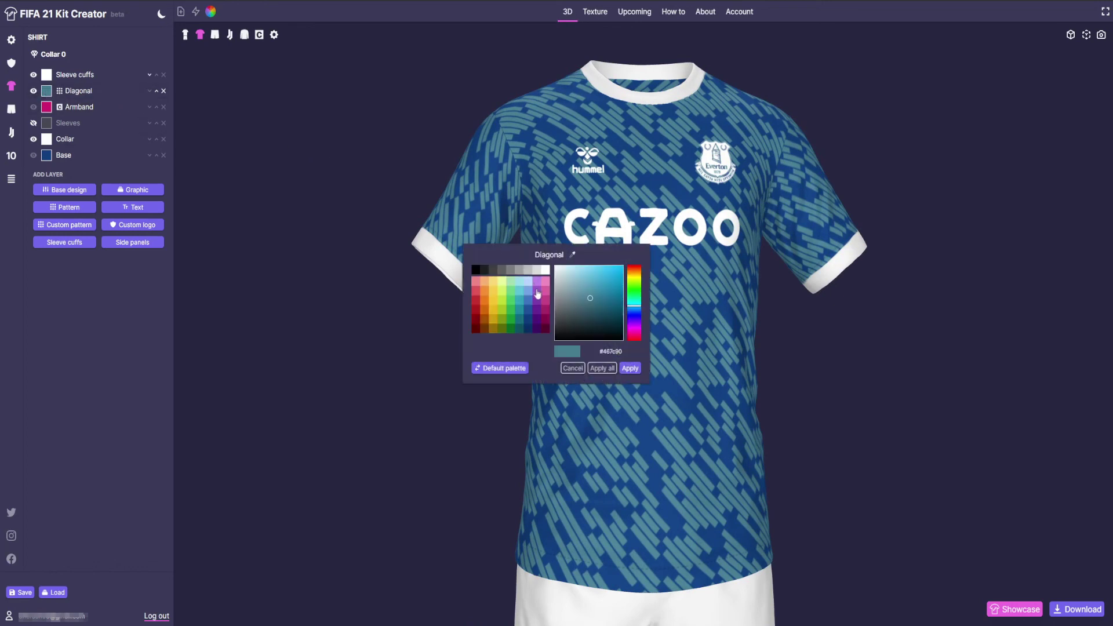
left_click(529, 306)
left_click(630, 368)
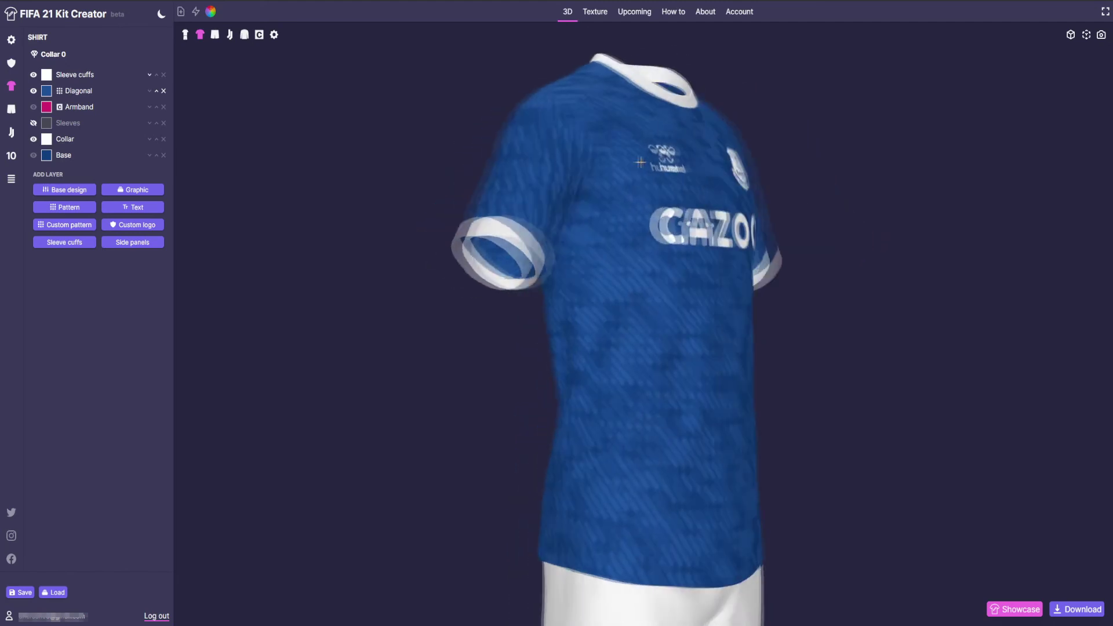
- Set the Diagonal pattern layer's colour to navy #093066
left_click(46, 91)
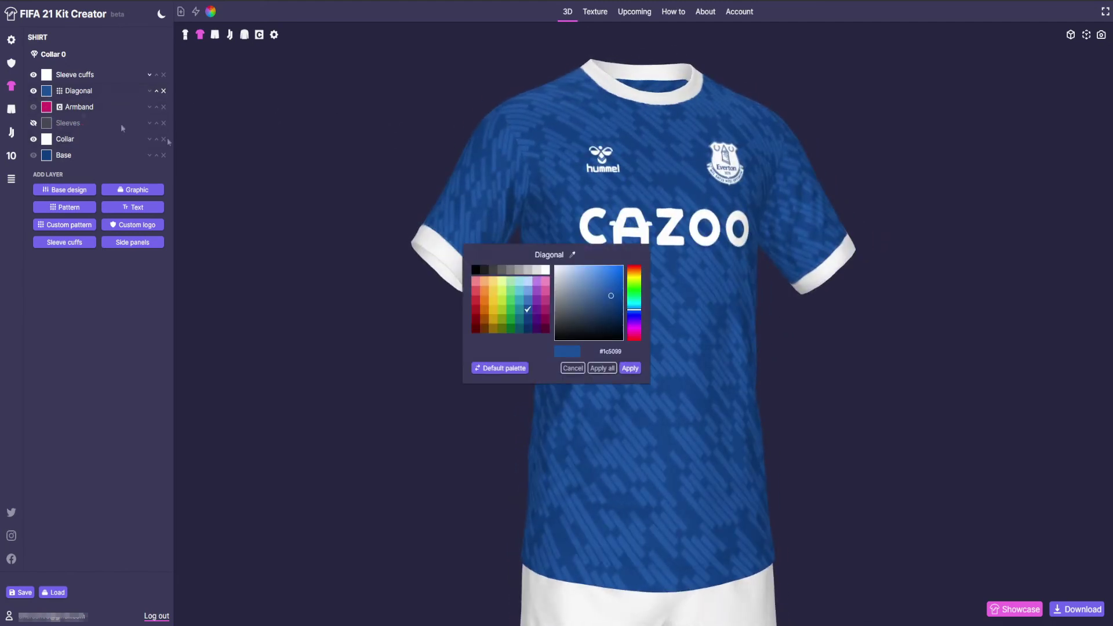
left_click(528, 328)
left_click(630, 368)
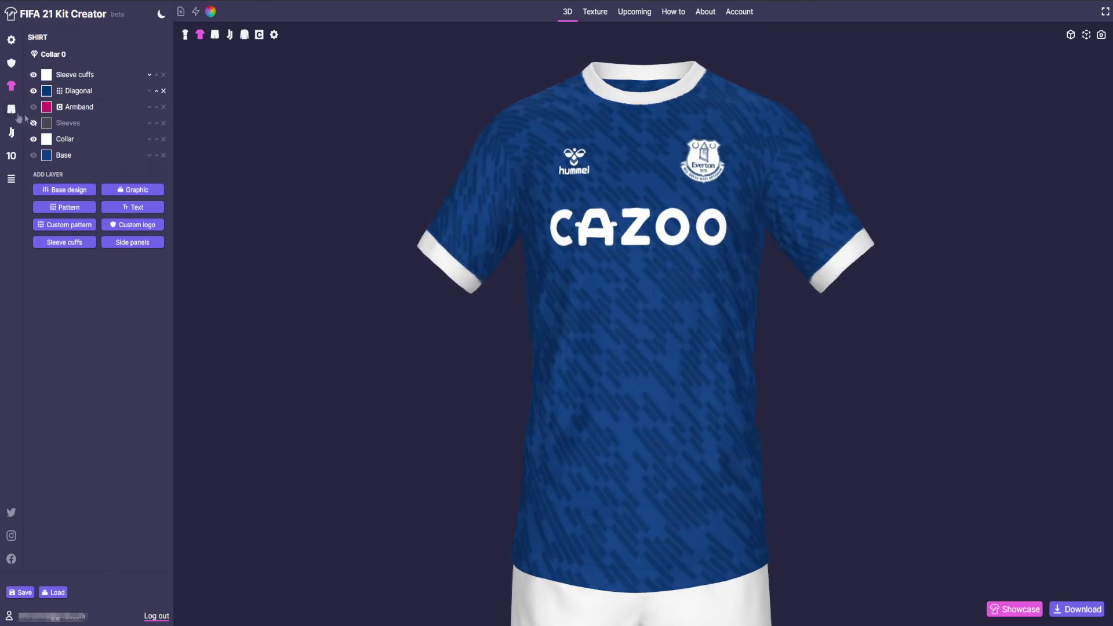
- Change the Diagonal pattern layer's colour to white
left_click(46, 91)
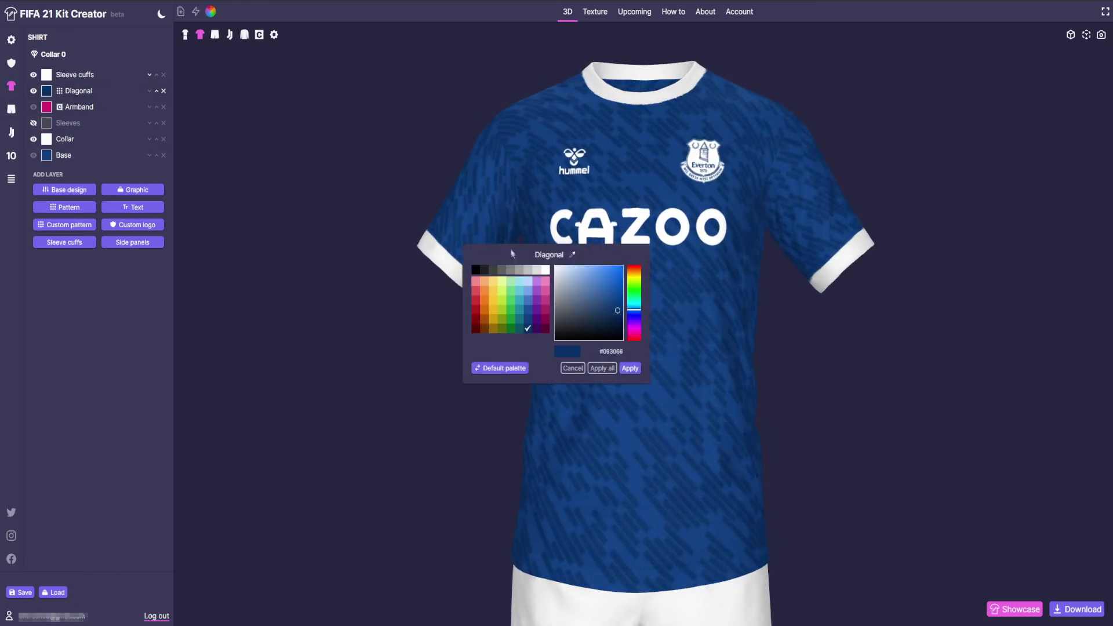
left_click(545, 269)
left_click(629, 369)
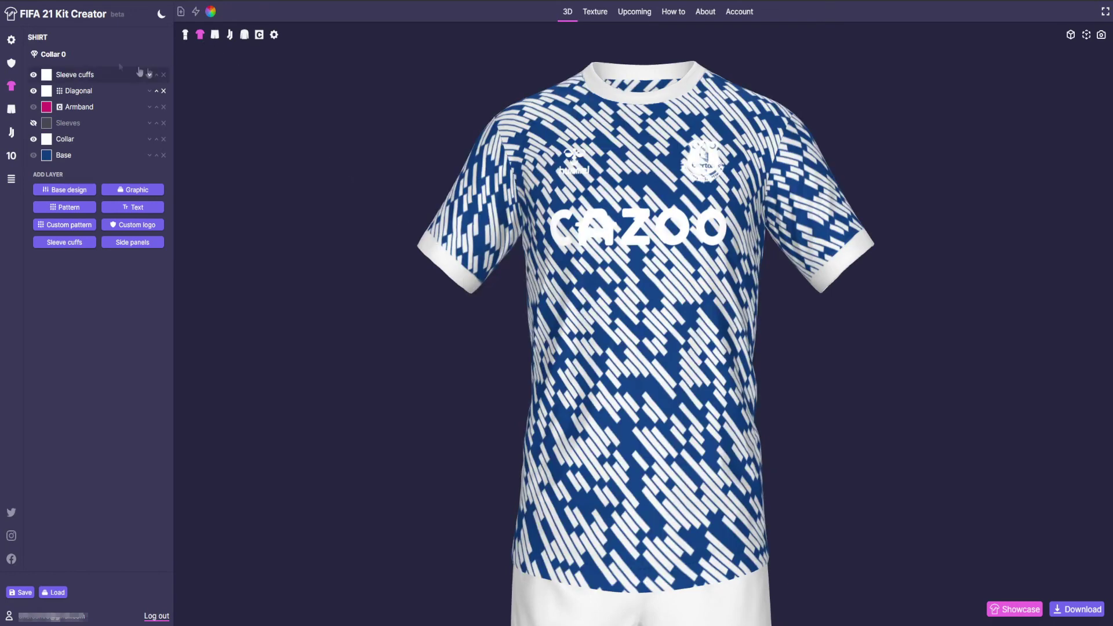
- Change the Diagonal pattern layer's colour to black
left_click(46, 91)
left_click(473, 269)
left_click(629, 368)
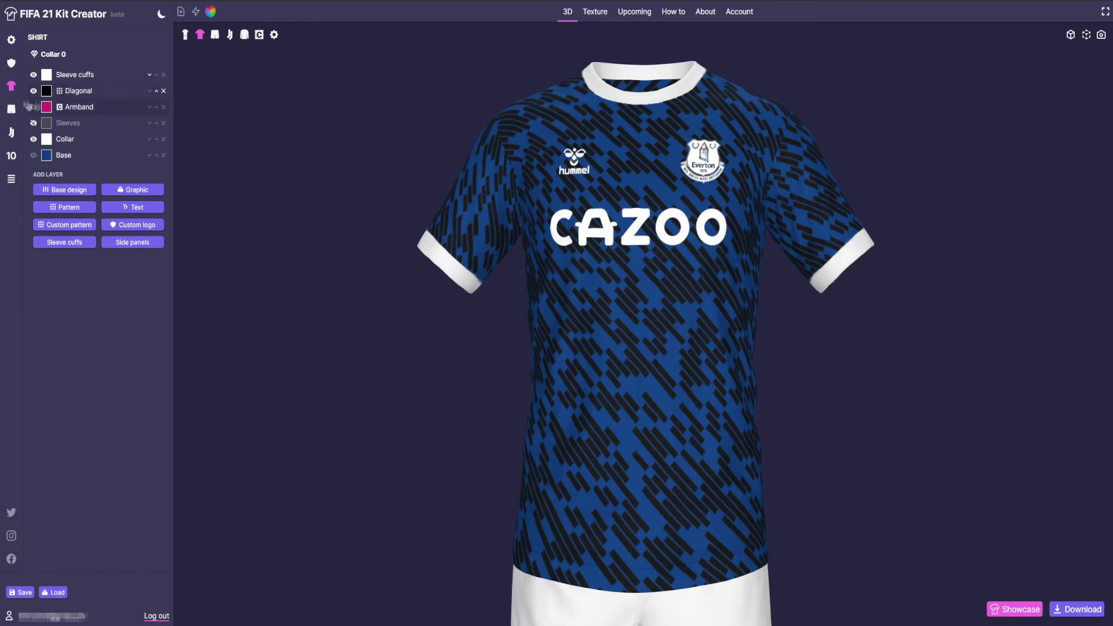
- Change the Diagonal pattern layer's colour to dark red #850a0a
left_click(47, 91)
left_click(476, 323)
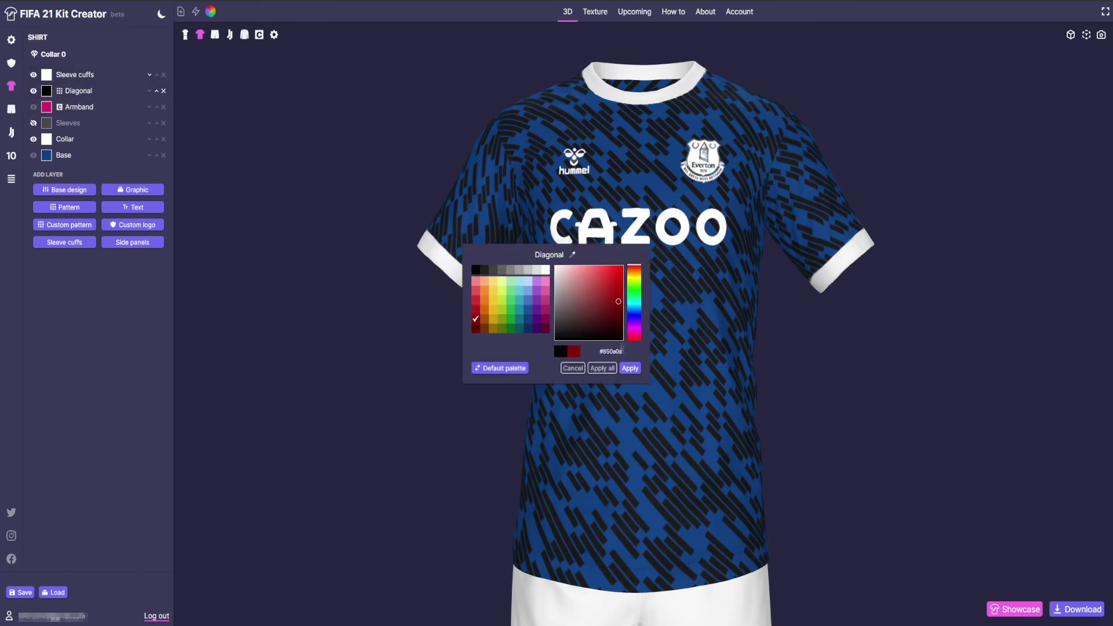
left_click(630, 368)
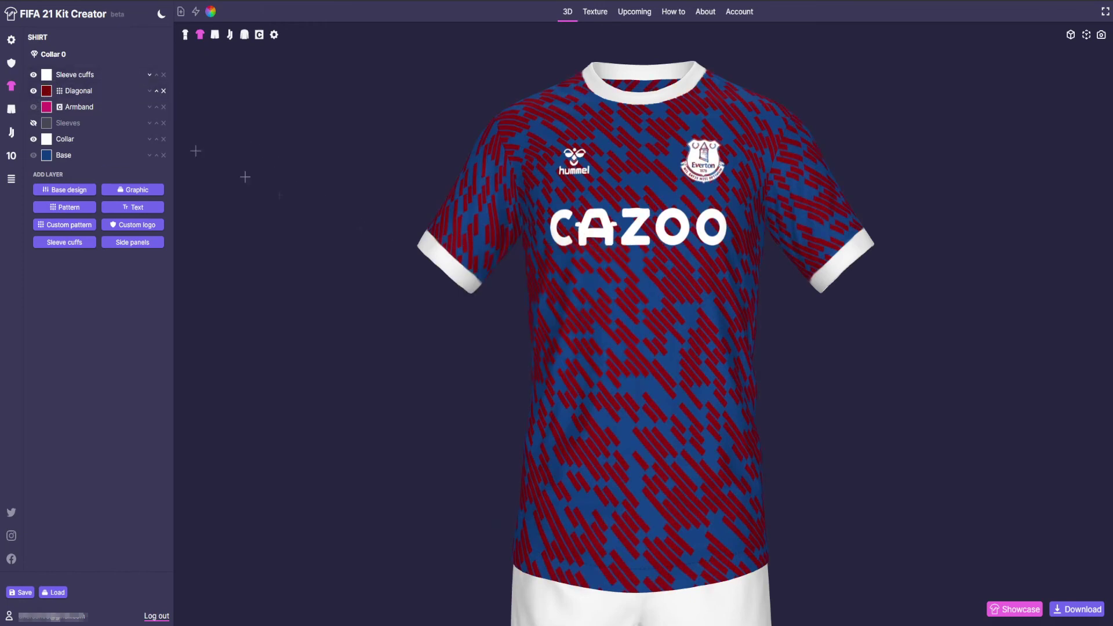
- Recolour the shirt's Diagonal pattern from dark red to a medium blue slightly lighter than the base
left_click(46, 93)
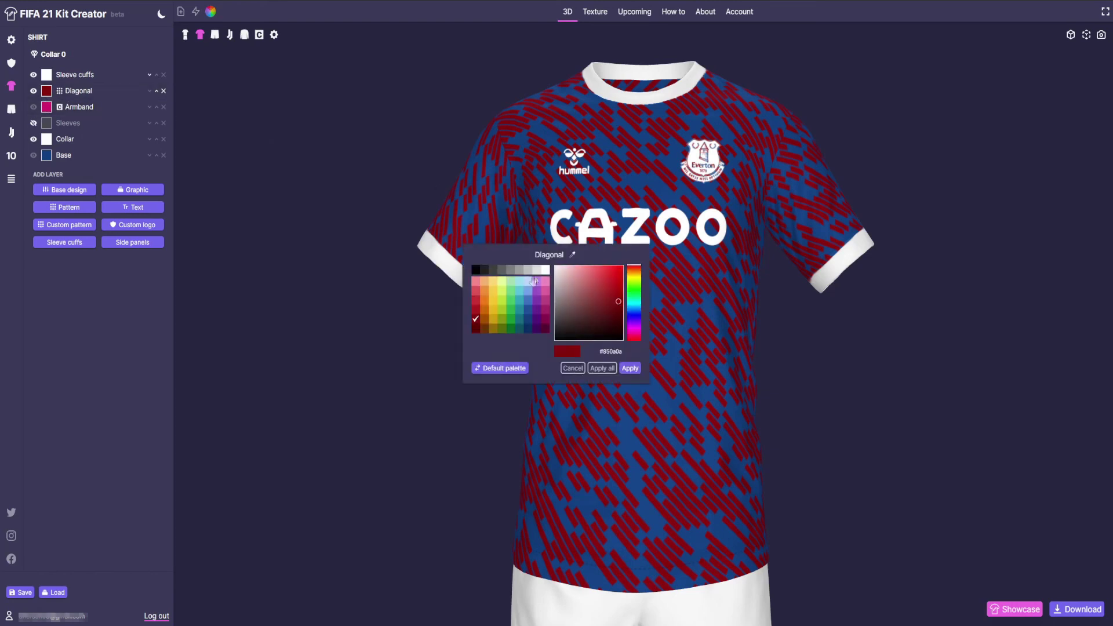
left_click(528, 300)
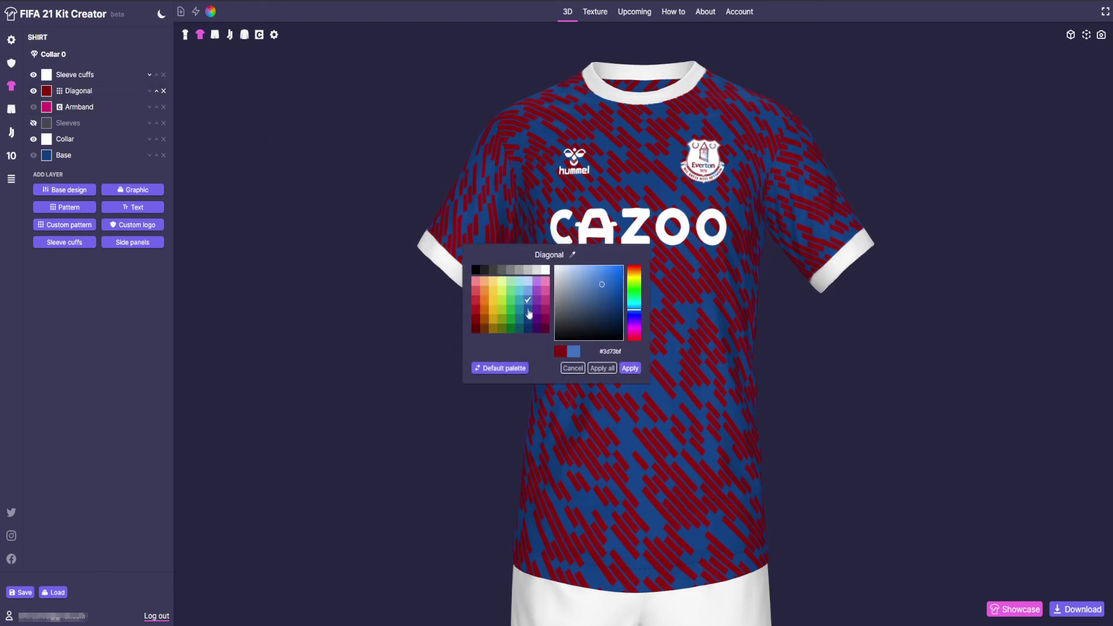
left_click(630, 368)
mouse_move(671, 371)
left_mouse_down()
mouse_move(688, 367)
mouse_move(673, 365)
left_mouse_up()
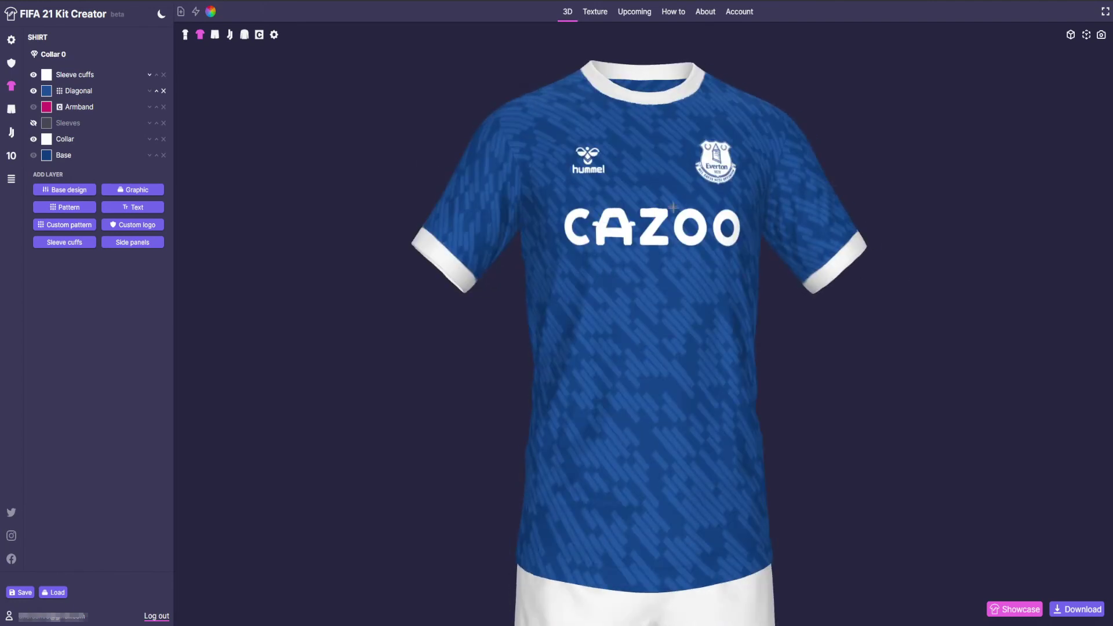
- Try out a custom pattern layer and a custom logo layer on the shirt, and remove both
left_click(67, 227)
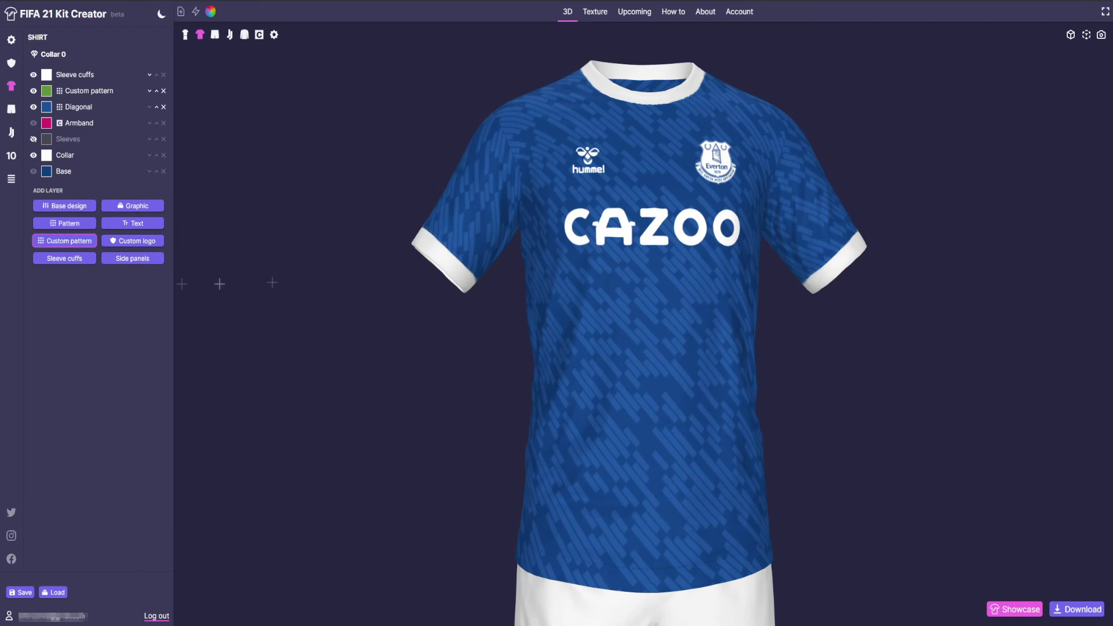
left_click(58, 94)
left_click(79, 92)
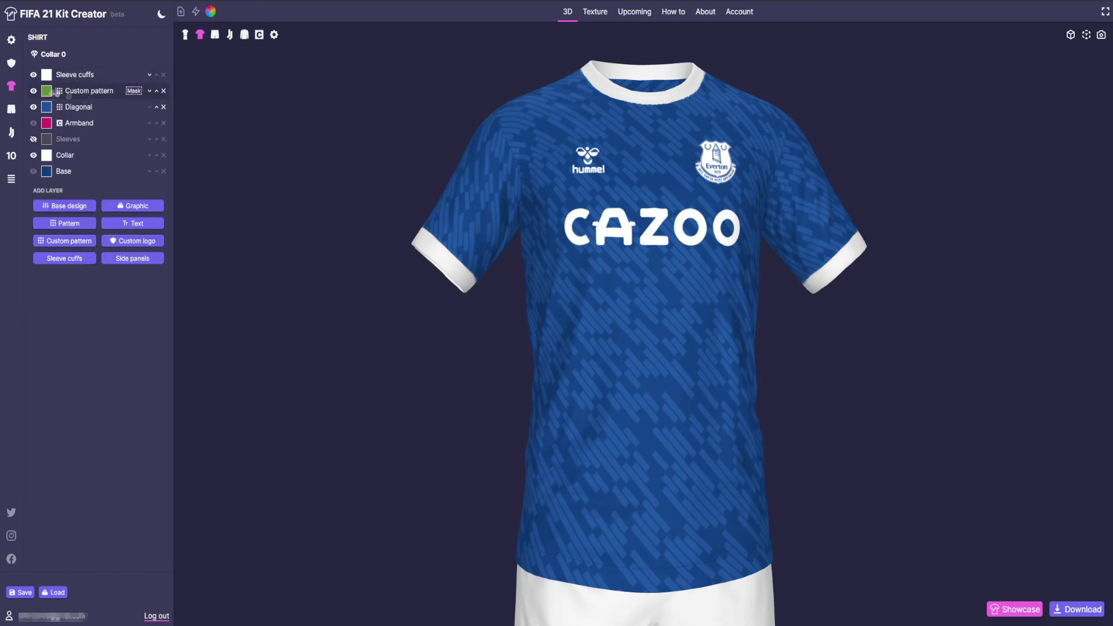
left_click(62, 94)
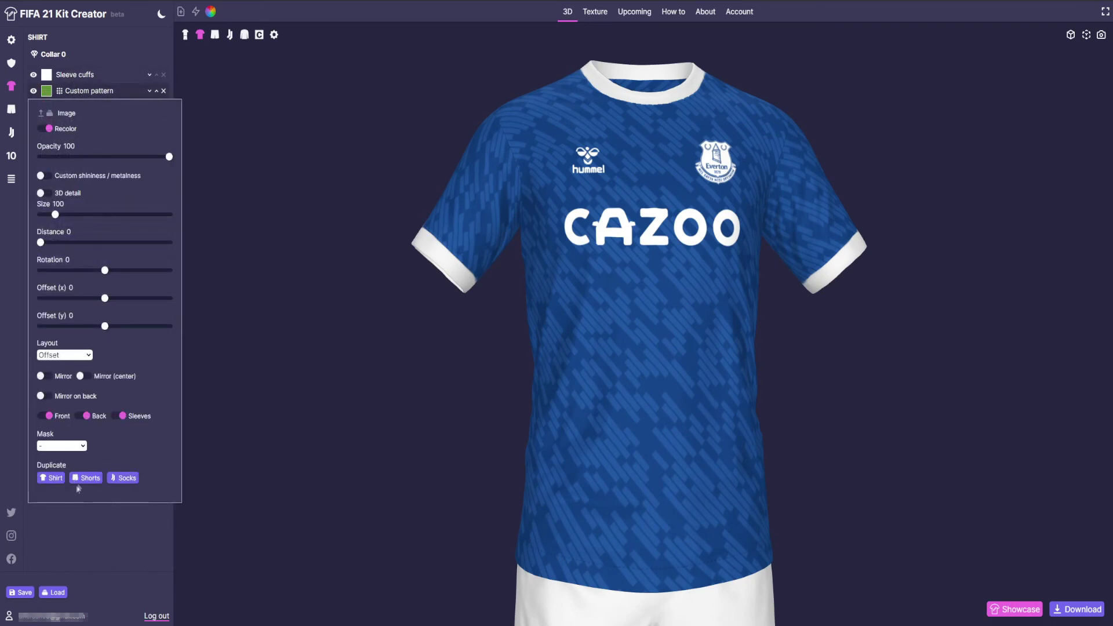
left_click(51, 114)
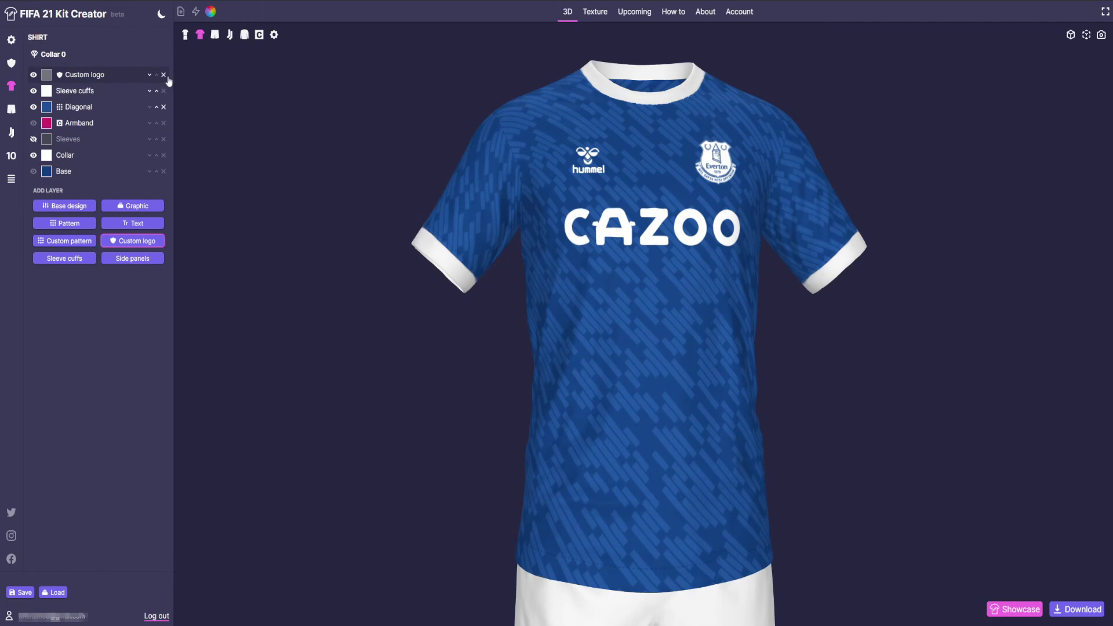
left_click(164, 75)
- Browse the shirt graphics library and filter it for hummel designs
left_click_drag(243, 262, 208, 197)
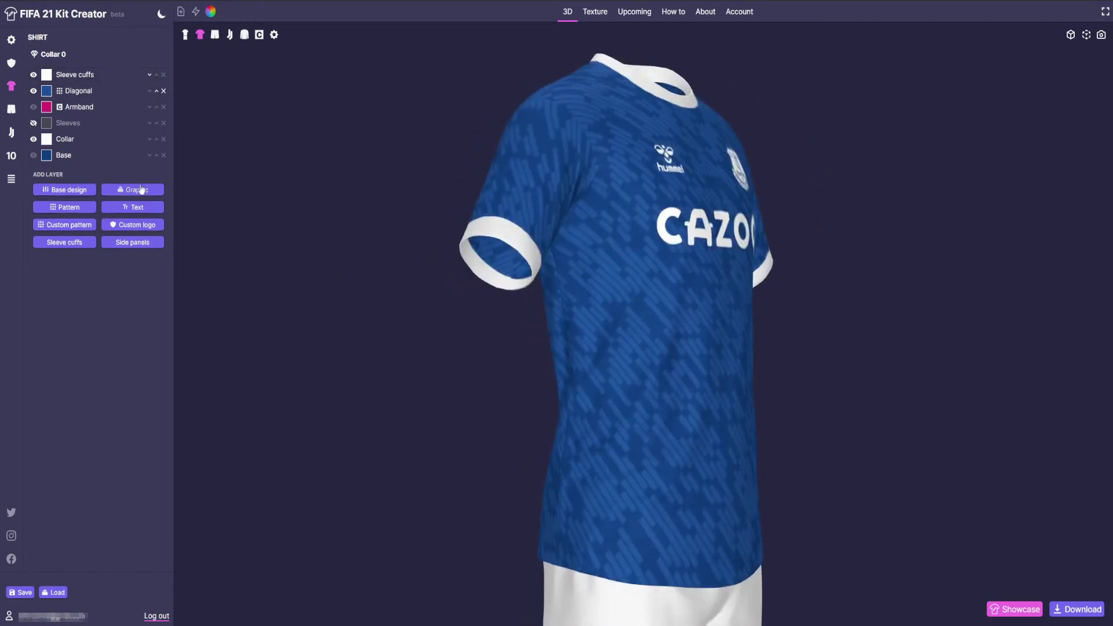
left_click(141, 189)
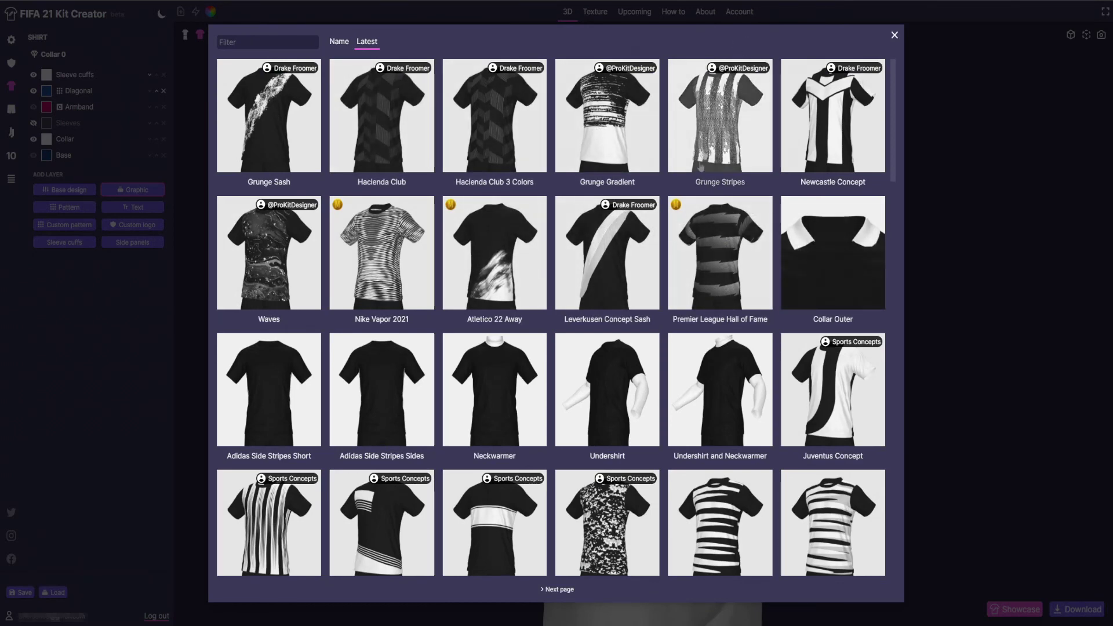
scroll(609, 273, "down", 4)
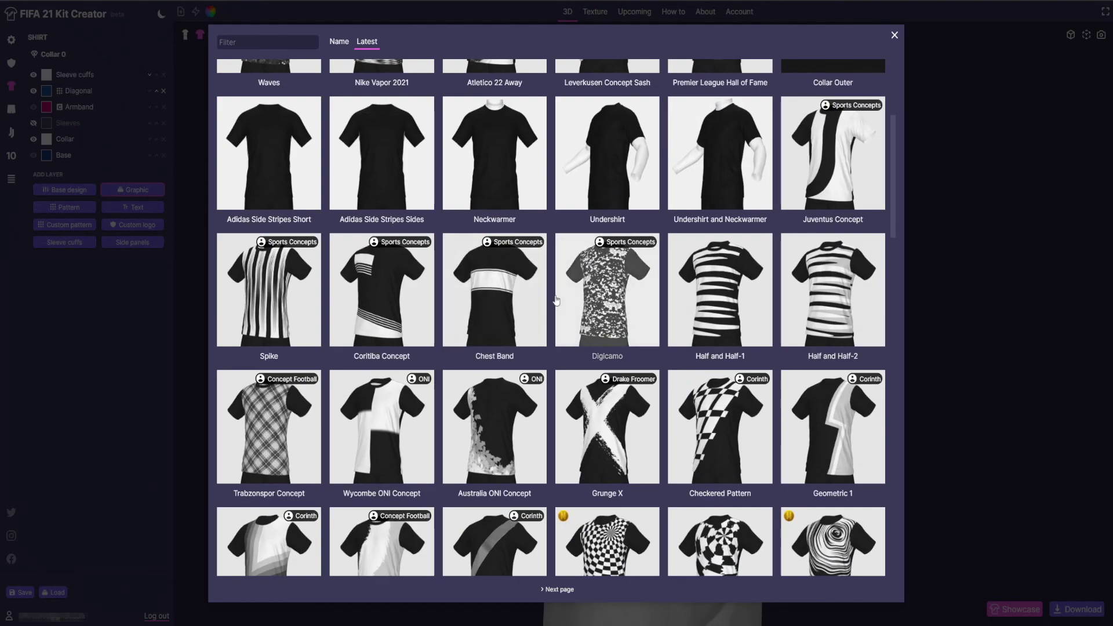
scroll(550, 295, "down", 4)
scroll(554, 297, "down", 15)
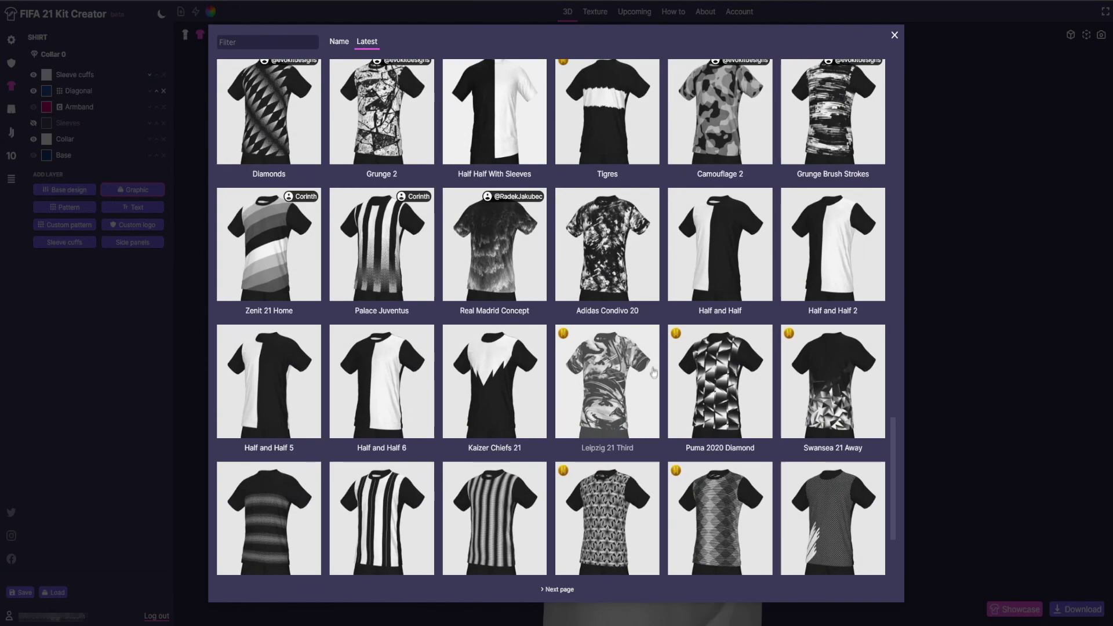
scroll(667, 397, "down", 2)
scroll(670, 401, "up", 5)
left_click(297, 39)
type("hummel")
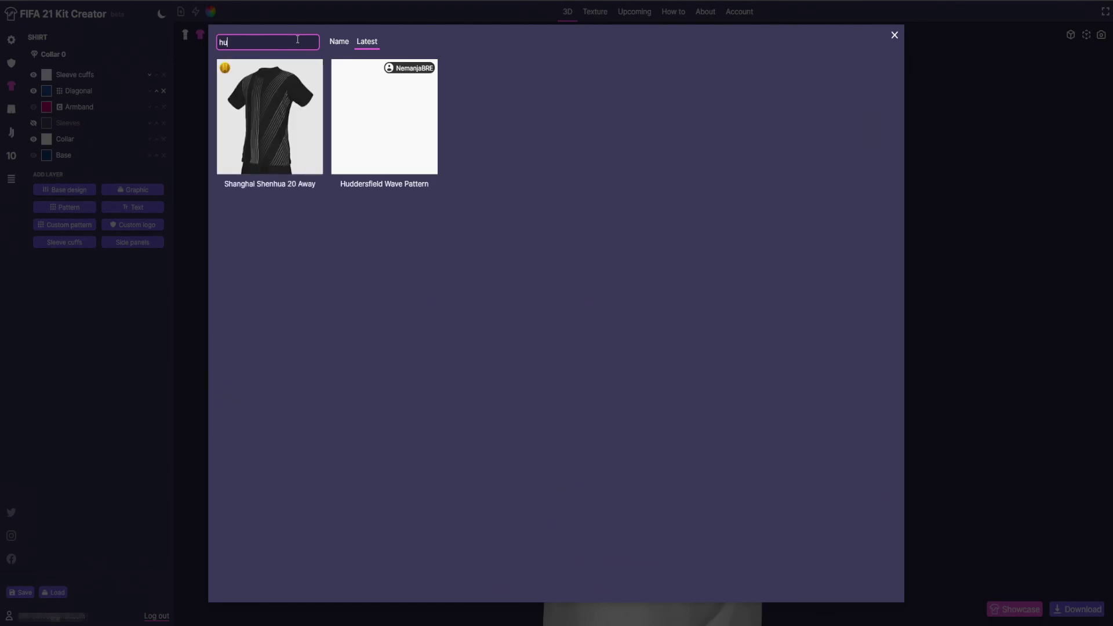
- Filter the shirt graphics for adidas and add the Adidas Side Stripes Sides graphic
key("BackSpace")
key("BackSpace")
key("BackSpace")
key("BackSpace")
type("adidas")
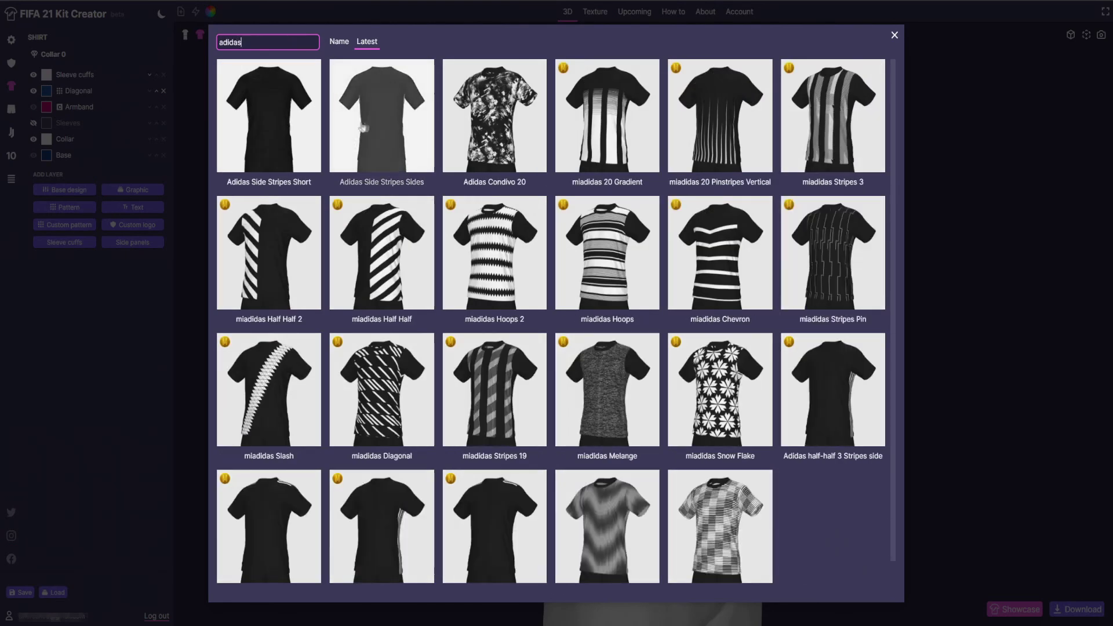
scroll(512, 181, "down", 1)
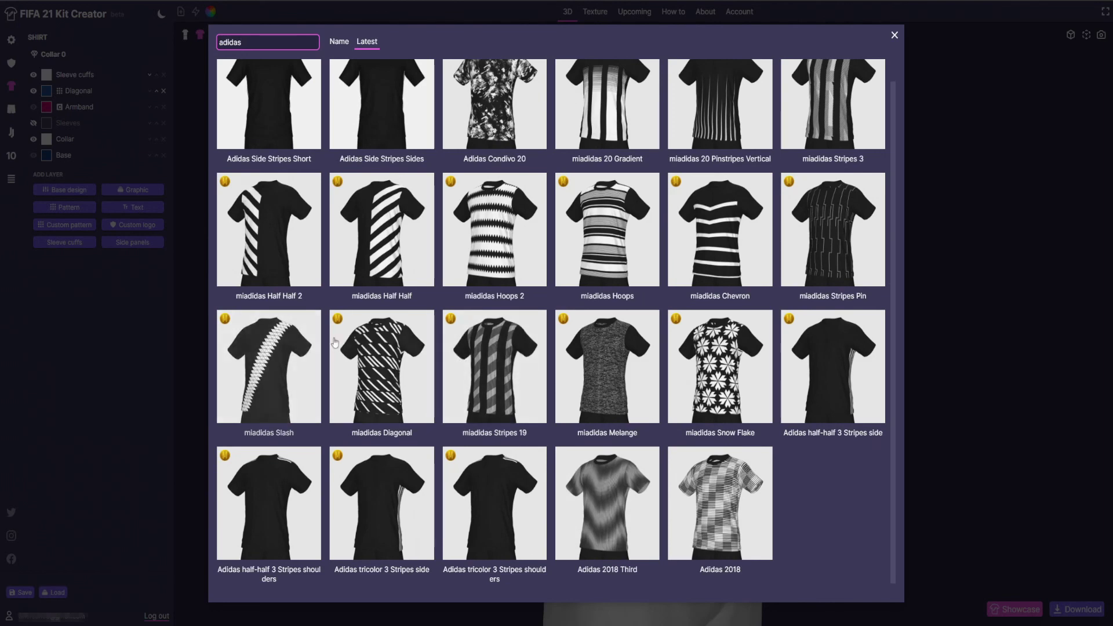
scroll(290, 289, "up", 1)
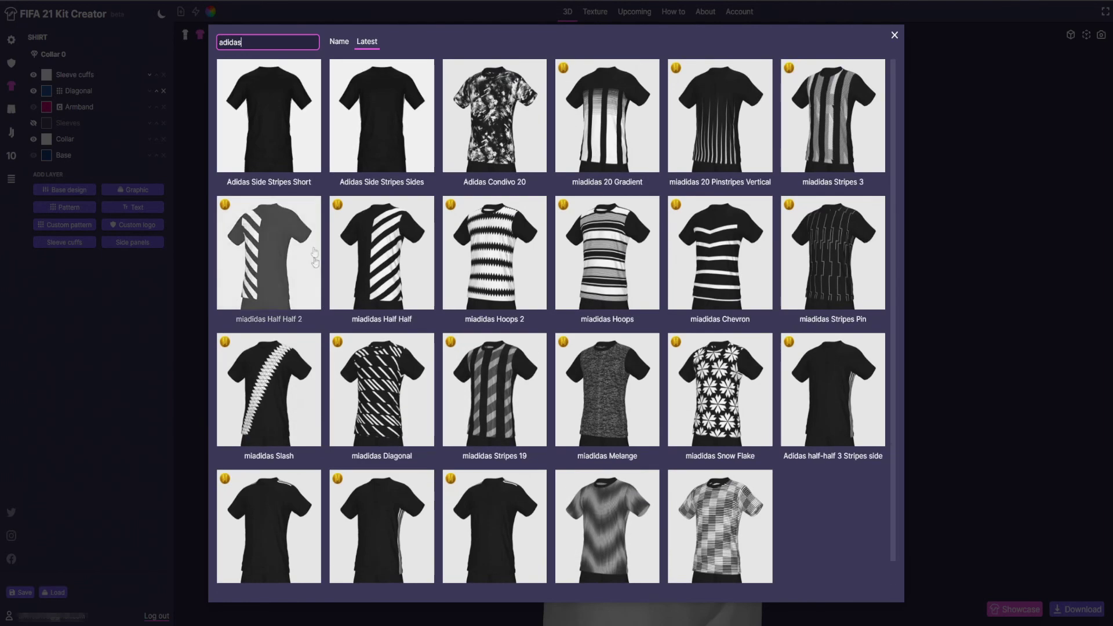
left_click(376, 124)
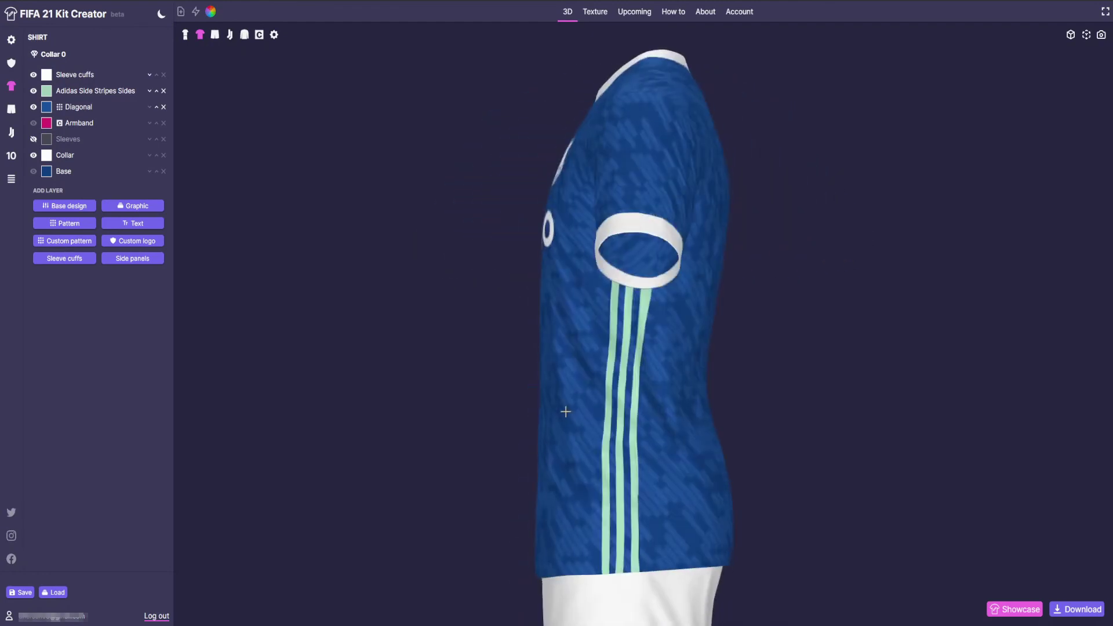
- Set the Adidas Side Stripes Sides layer's colour to white and delete the layer
left_click(47, 91)
left_click(545, 270)
left_click(630, 368)
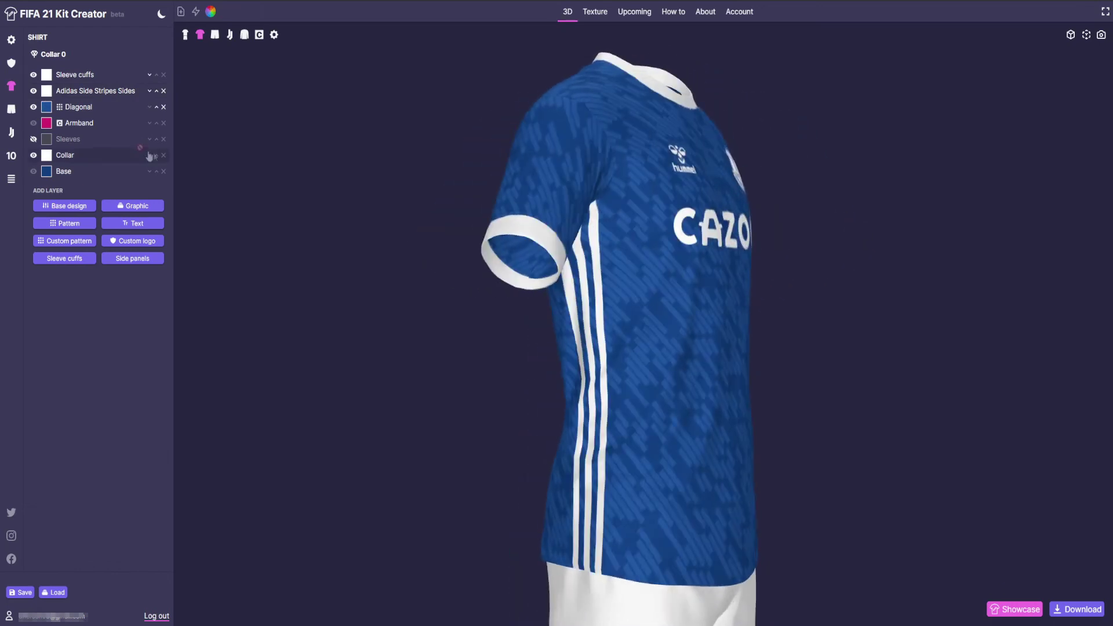
left_click(163, 91)
- Browse the kit template library and close it without choosing a template
left_click(180, 11)
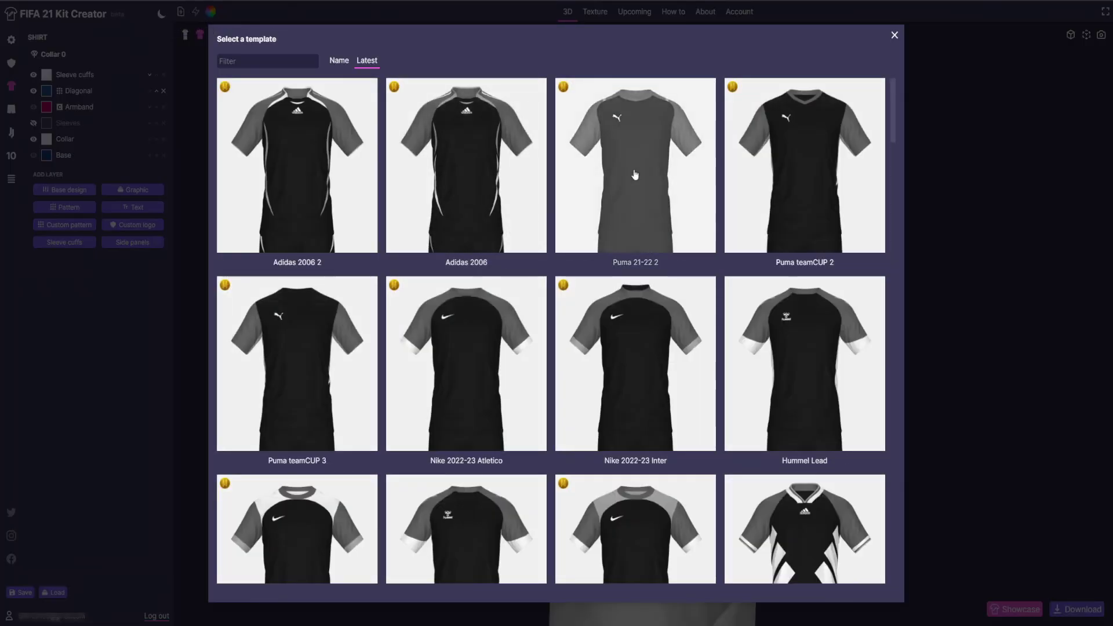
scroll(635, 174, "down", 5)
scroll(621, 283, "down", 8)
scroll(531, 291, "down", 3)
scroll(531, 291, "down", 5)
scroll(554, 318, "down", 4)
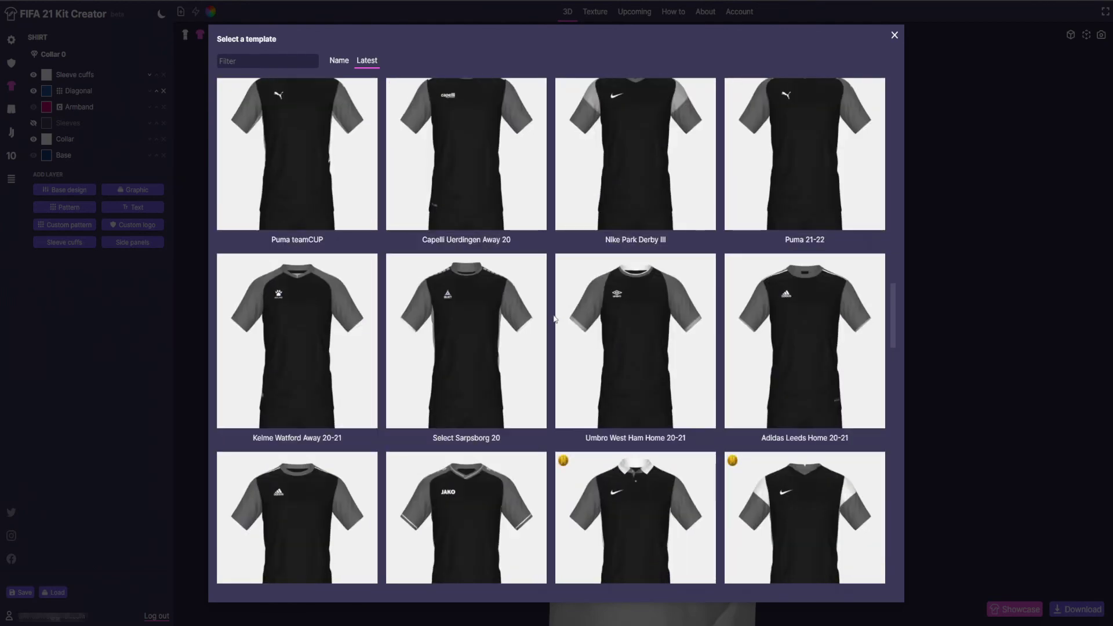
left_click(894, 35)
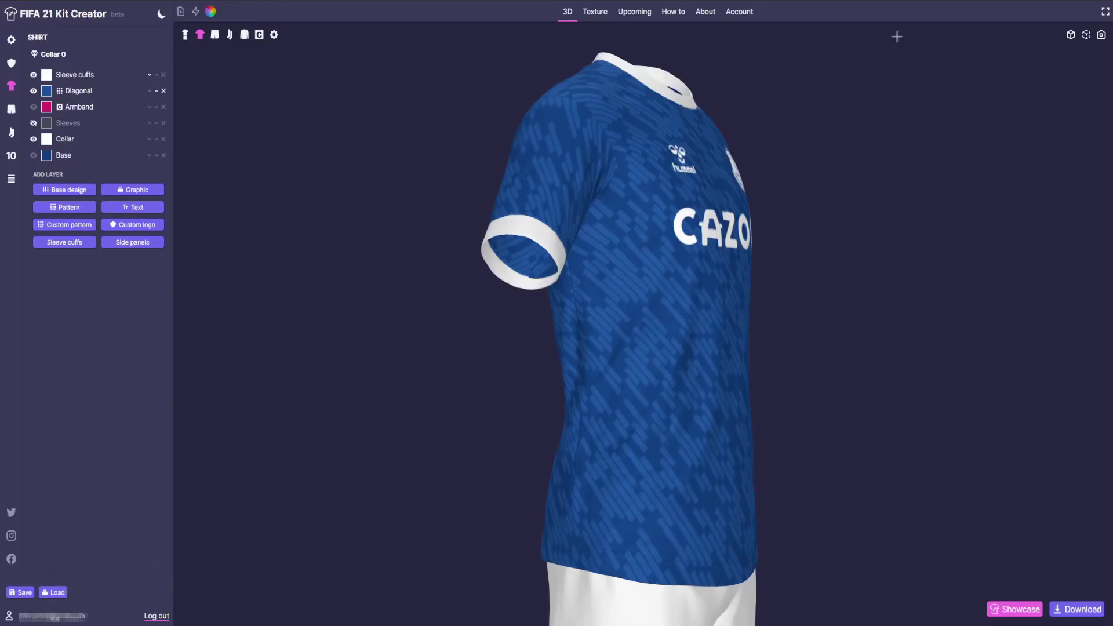
- Inspect the 3D preview of the shirt's front and the shorts
left_click_drag(611, 223, 473, 212)
left_click_drag(625, 266, 601, 265)
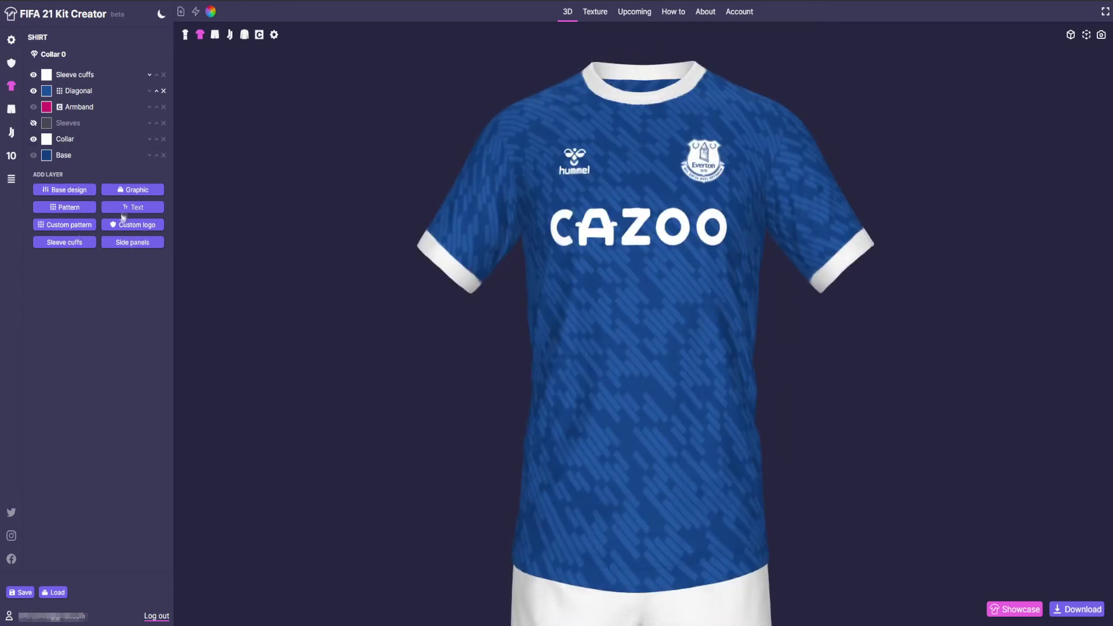
left_click(11, 110)
left_click_drag(676, 226, 815, 216)
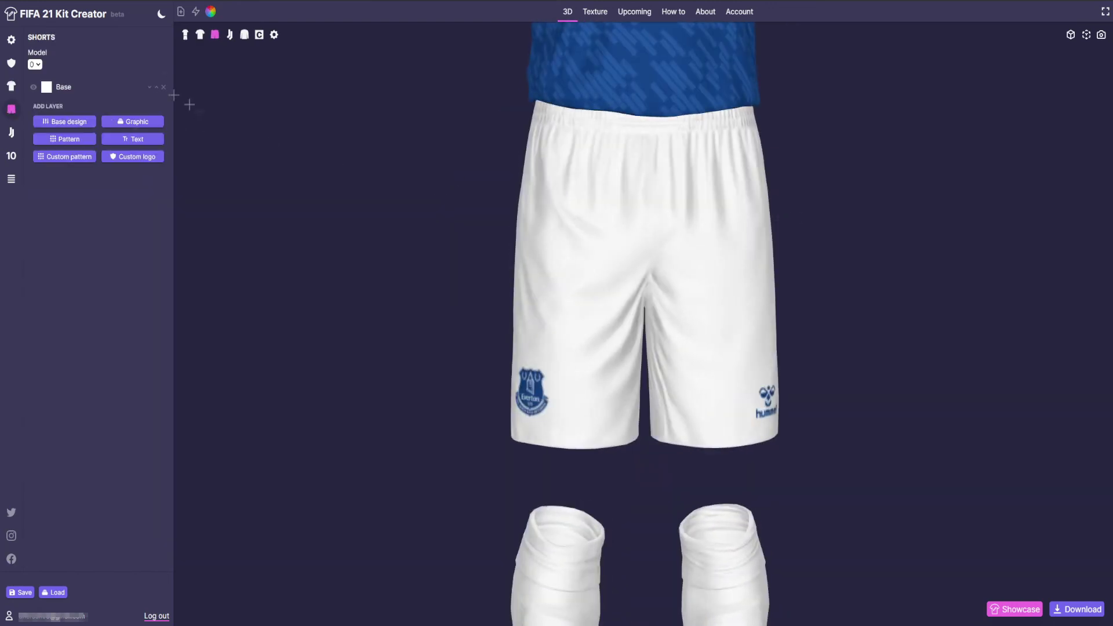
left_click(11, 87)
mouse_move(733, 228)
left_mouse_down()
mouse_move(712, 226)
mouse_move(805, 226)
mouse_move(753, 226)
left_mouse_up()
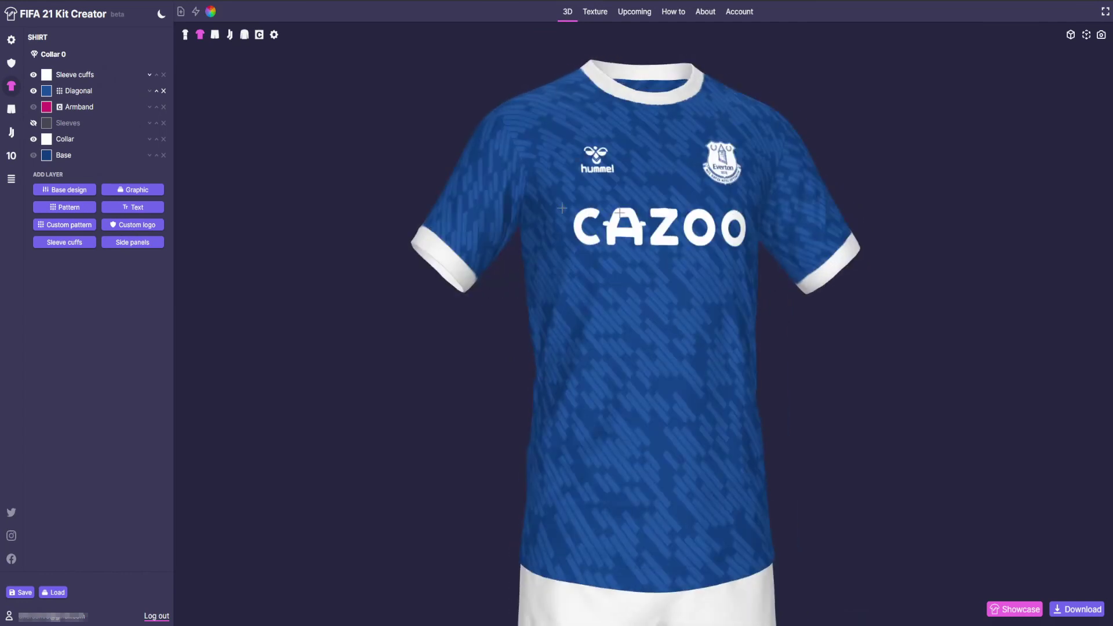
- Browse the graphics library for the socks and close it without adding one
left_click(11, 132)
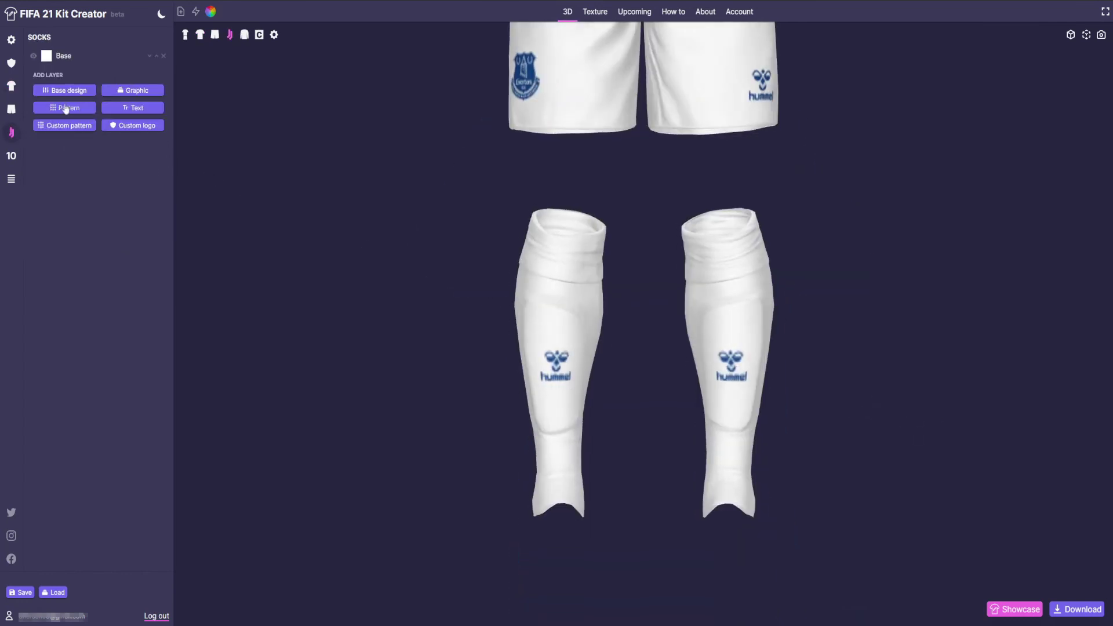
left_click(135, 92)
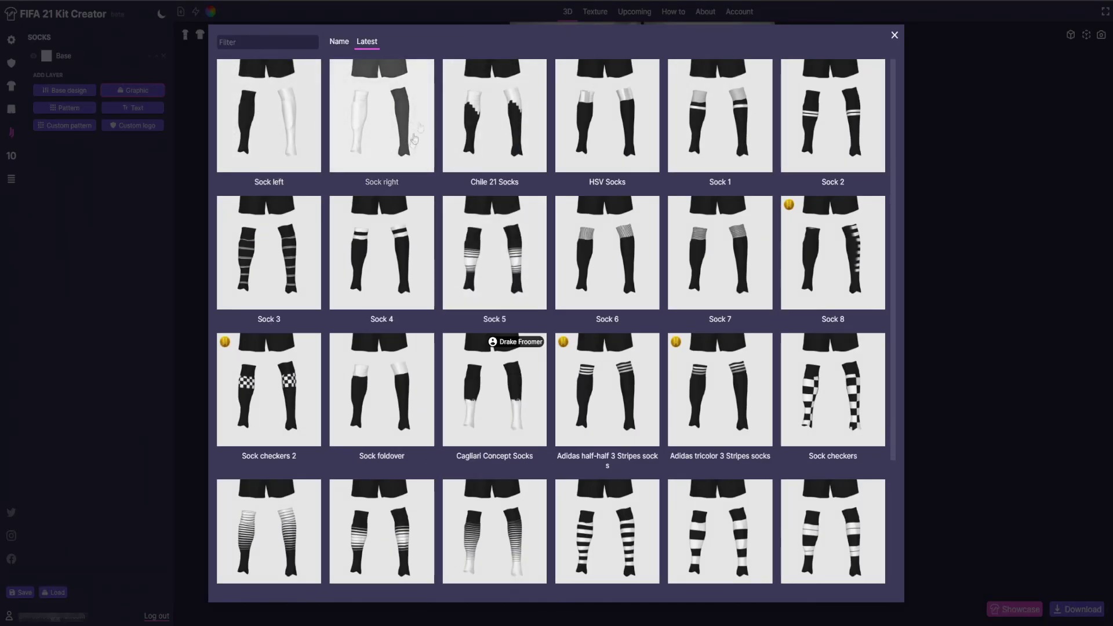
scroll(704, 283, "down", 3)
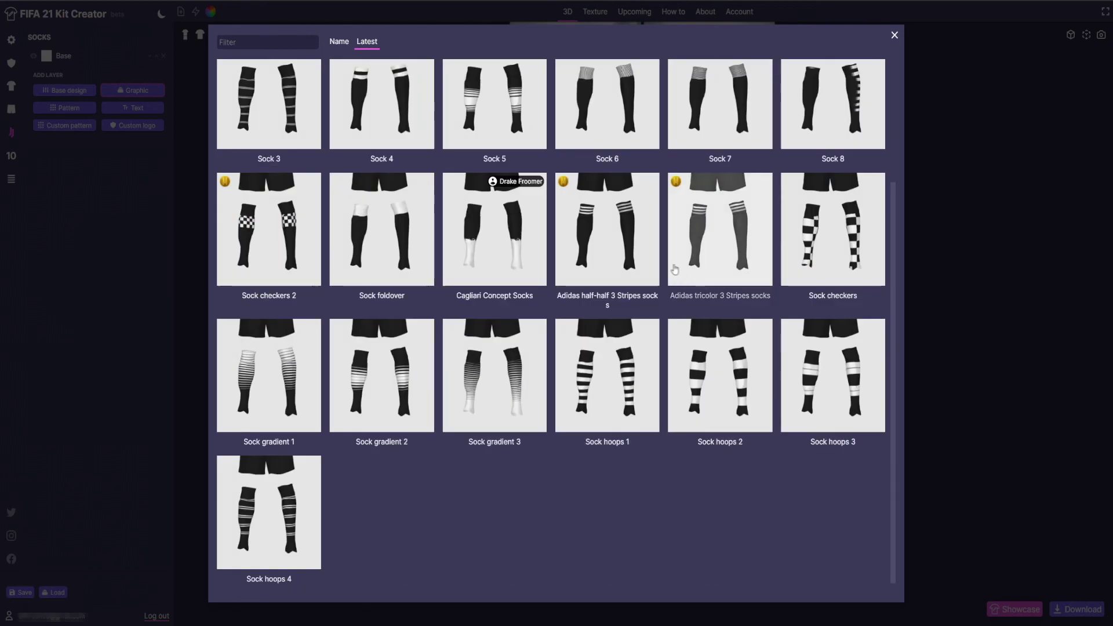
scroll(426, 224, "up", 3)
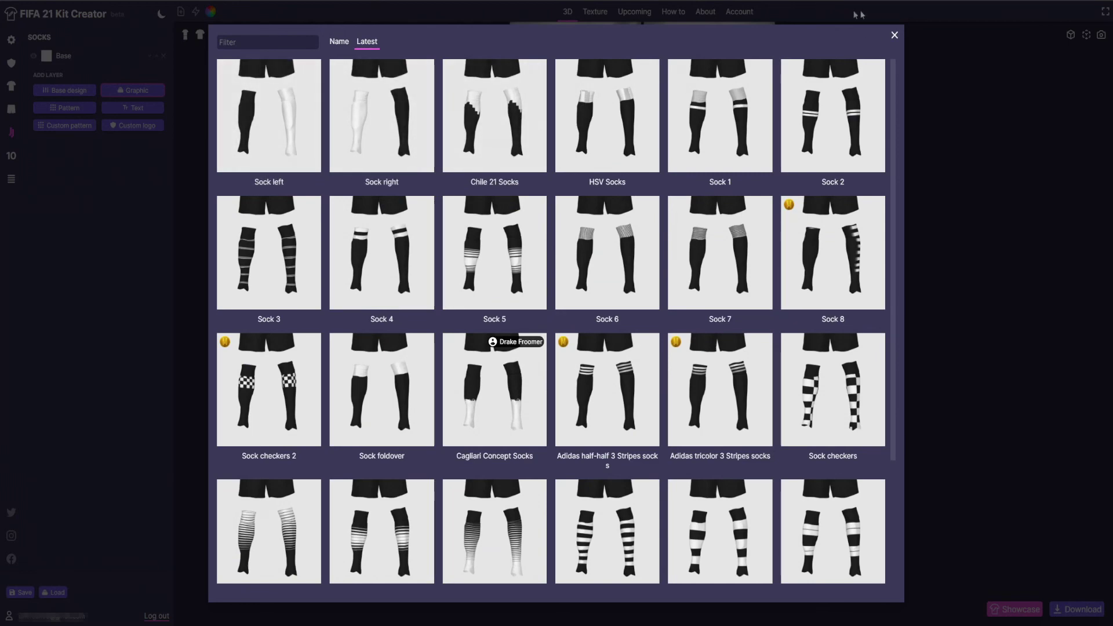
left_click(895, 35)
- Browse the pattern library for the shorts and close it without adding one
left_click(11, 109)
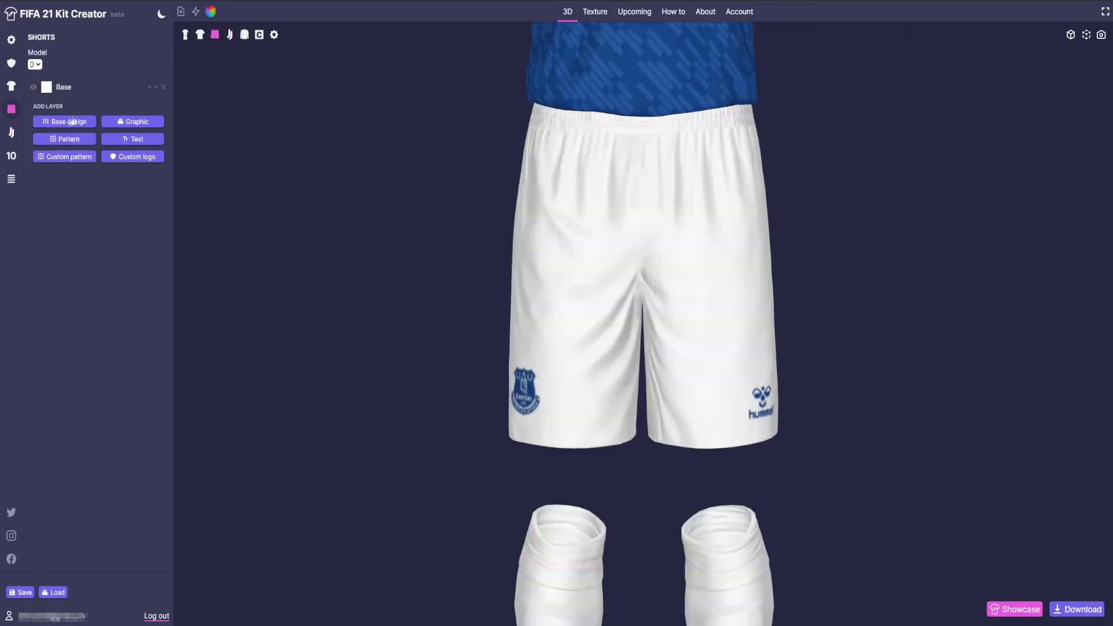
left_click(80, 137)
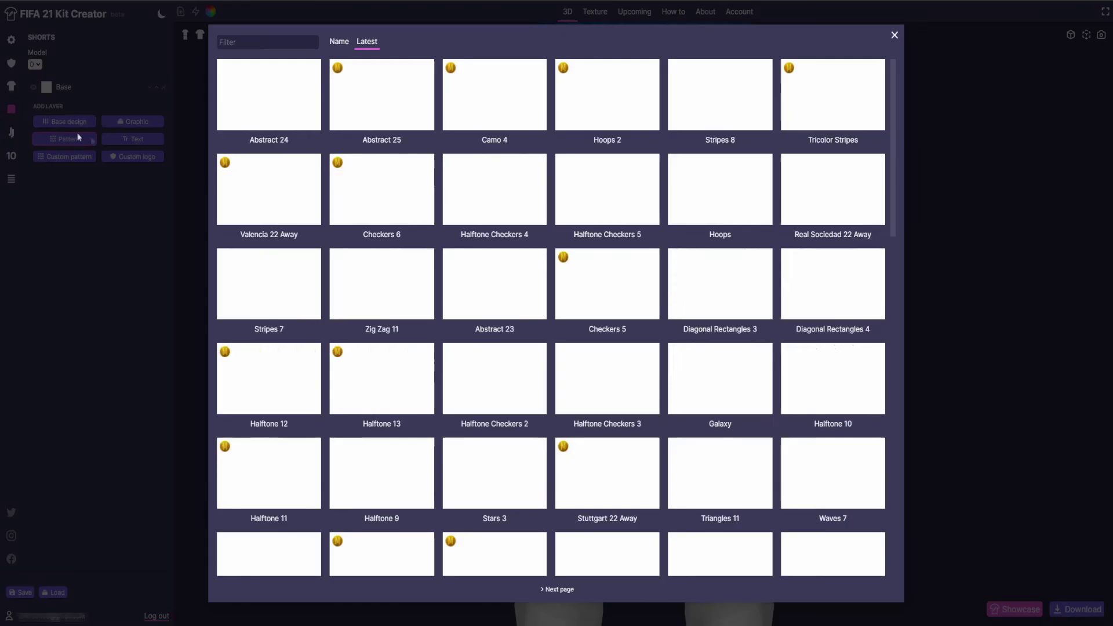
scroll(538, 259, "down", 10)
scroll(538, 259, "down", 5)
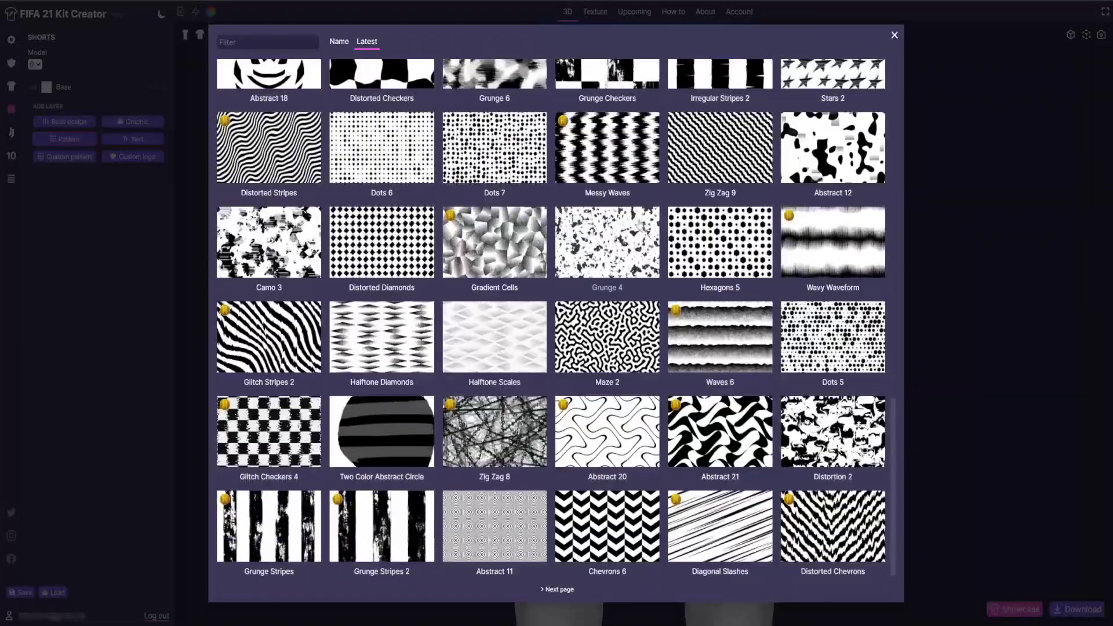
left_click(894, 35)
- Browse the design library for the shorts and close it without adding a design
left_click(109, 122)
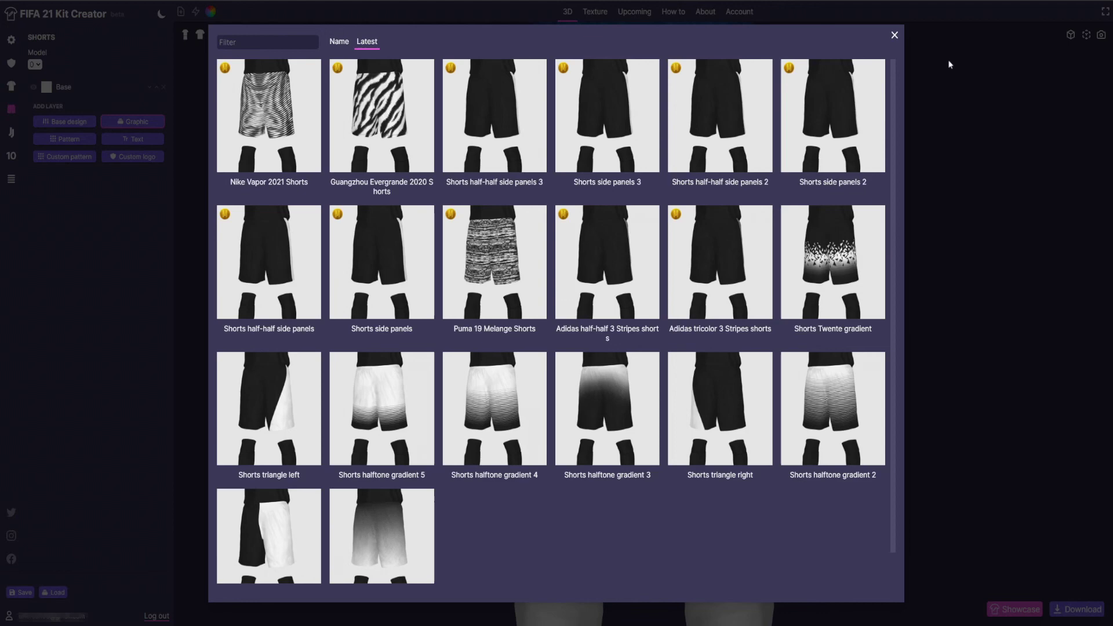
left_click(894, 35)
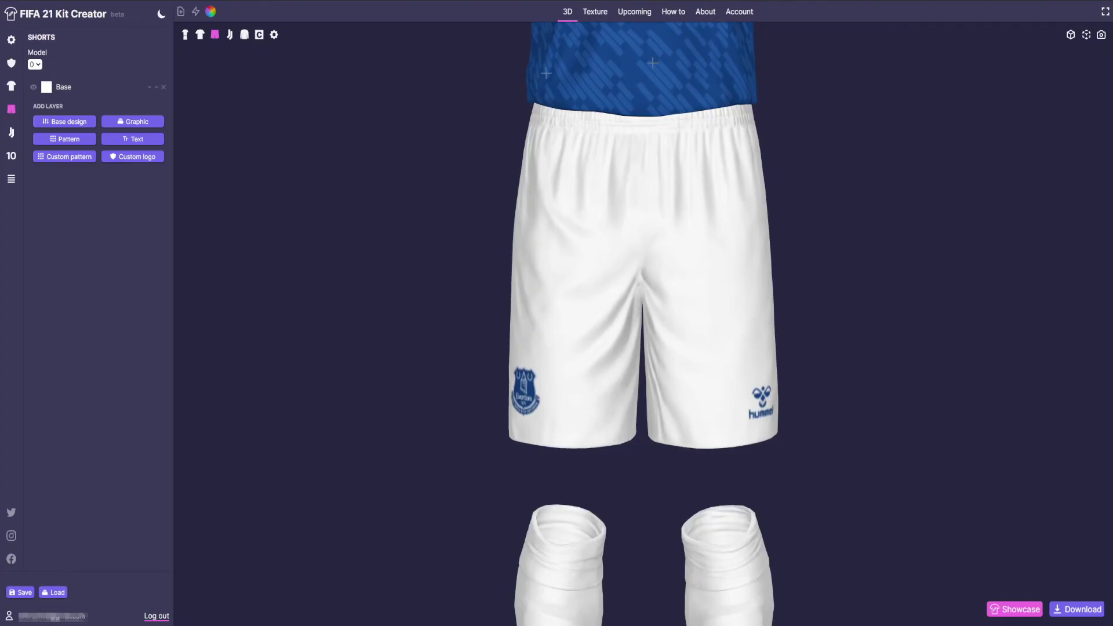
- Add the Diagonal pattern to the shorts from the name-sorted pattern library
left_click(70, 141)
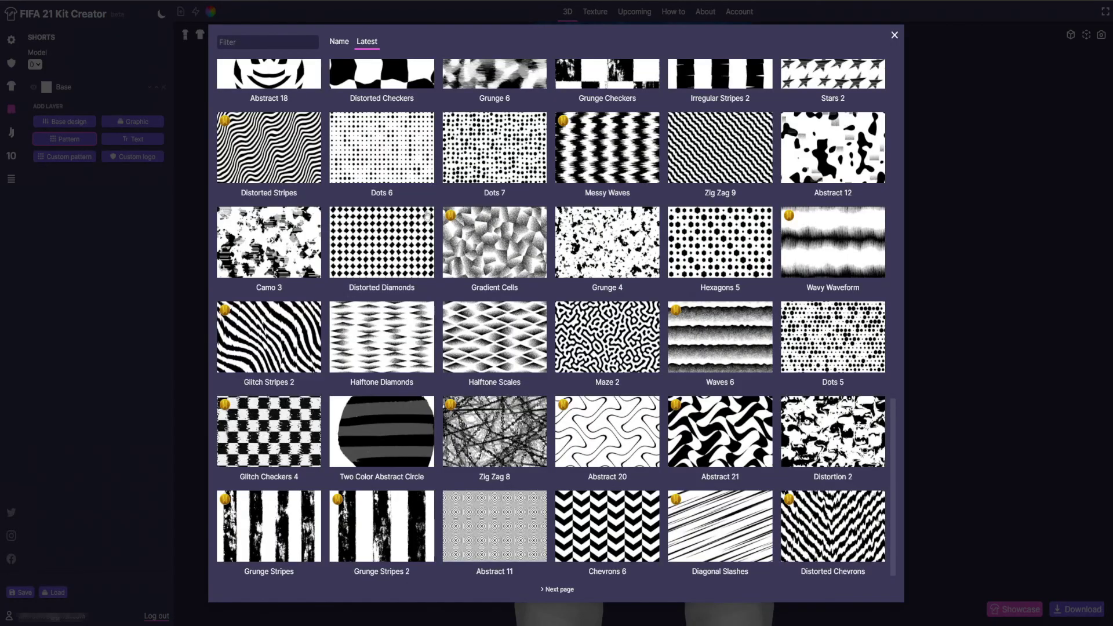
scroll(405, 267, "up", 10)
scroll(390, 322, "down", 10)
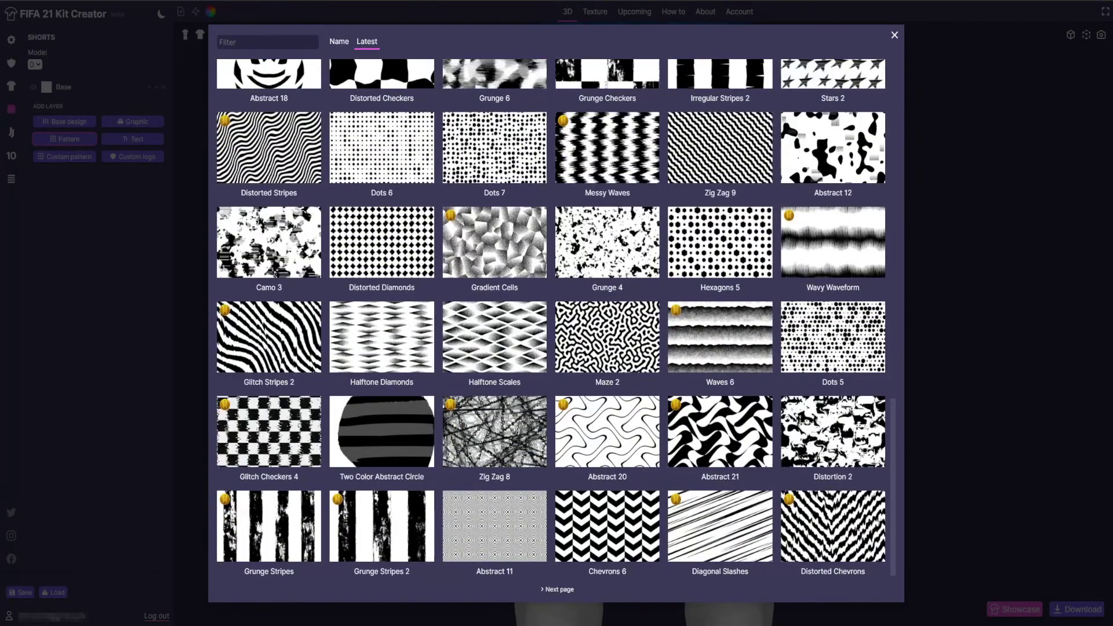
left_click(339, 41)
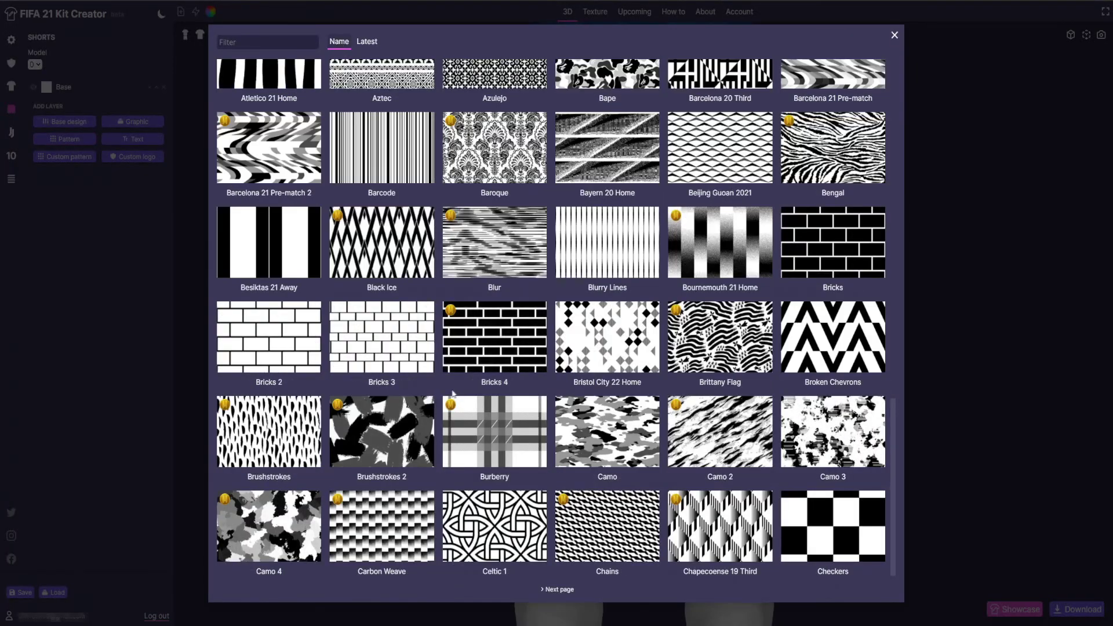
left_click(567, 590)
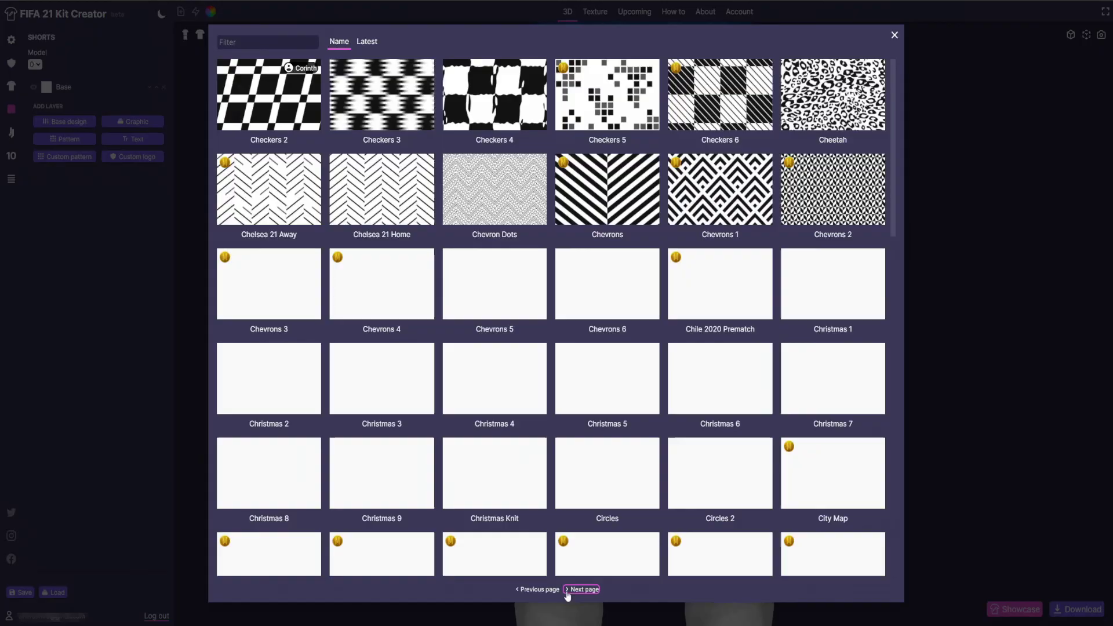
scroll(567, 595, "down", 3)
scroll(551, 319, "down", 5)
left_click(358, 226)
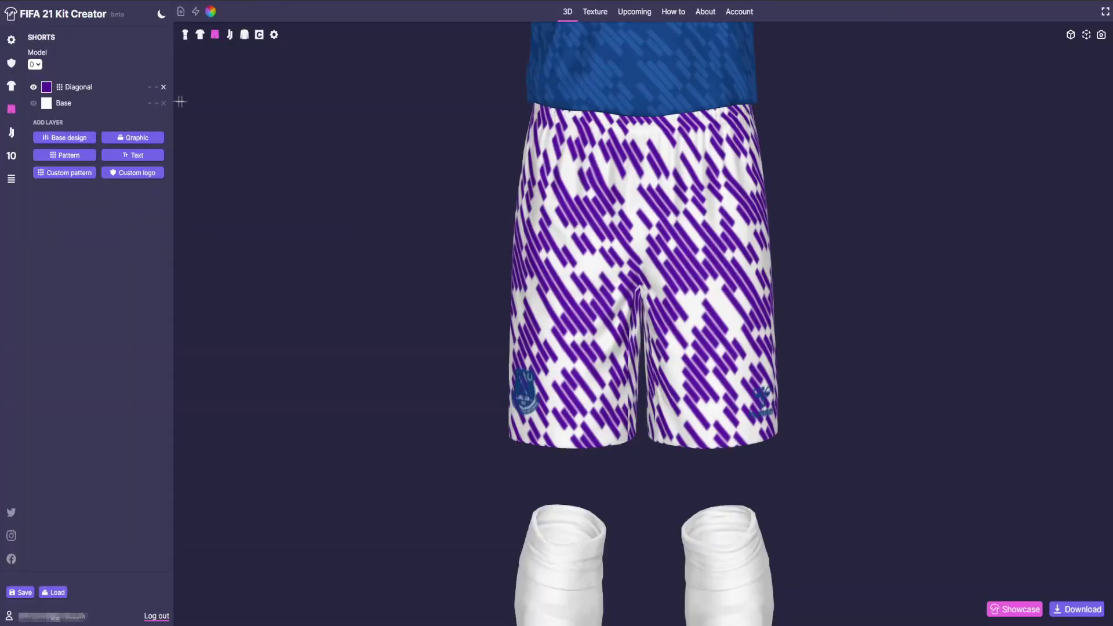
- Color the shorts' base dark blue and the Diagonal pattern a lighter blue
left_click(47, 103)
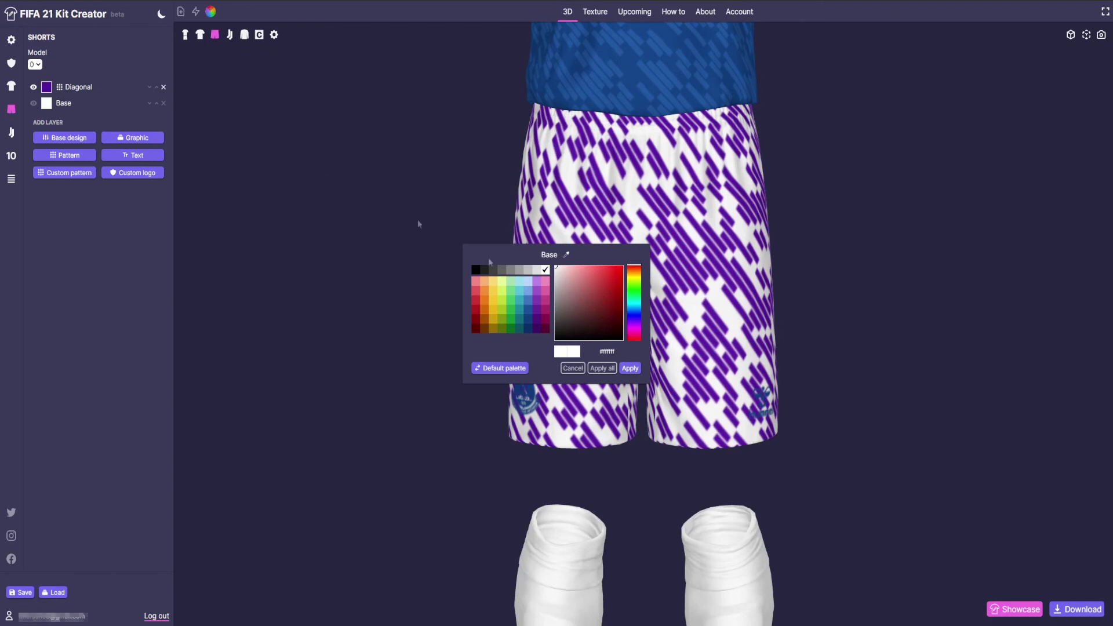
left_click(529, 320)
left_click(628, 371)
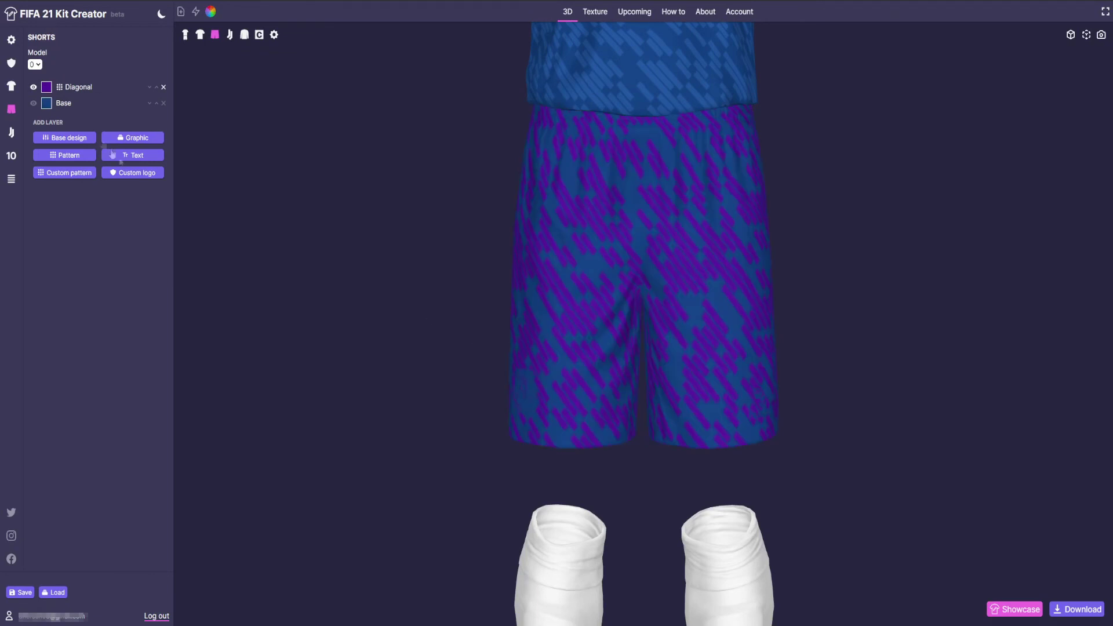
left_click(46, 87)
left_click(535, 320)
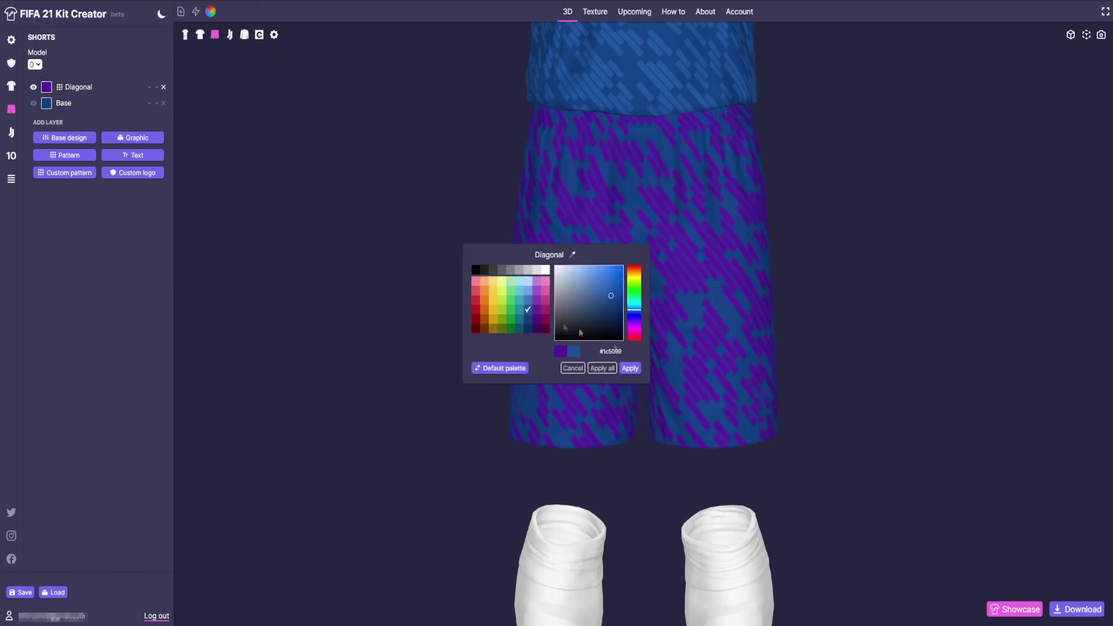
left_click(630, 368)
mouse_move(628, 362)
left_mouse_down()
mouse_move(703, 367)
mouse_move(821, 350)
left_mouse_up()
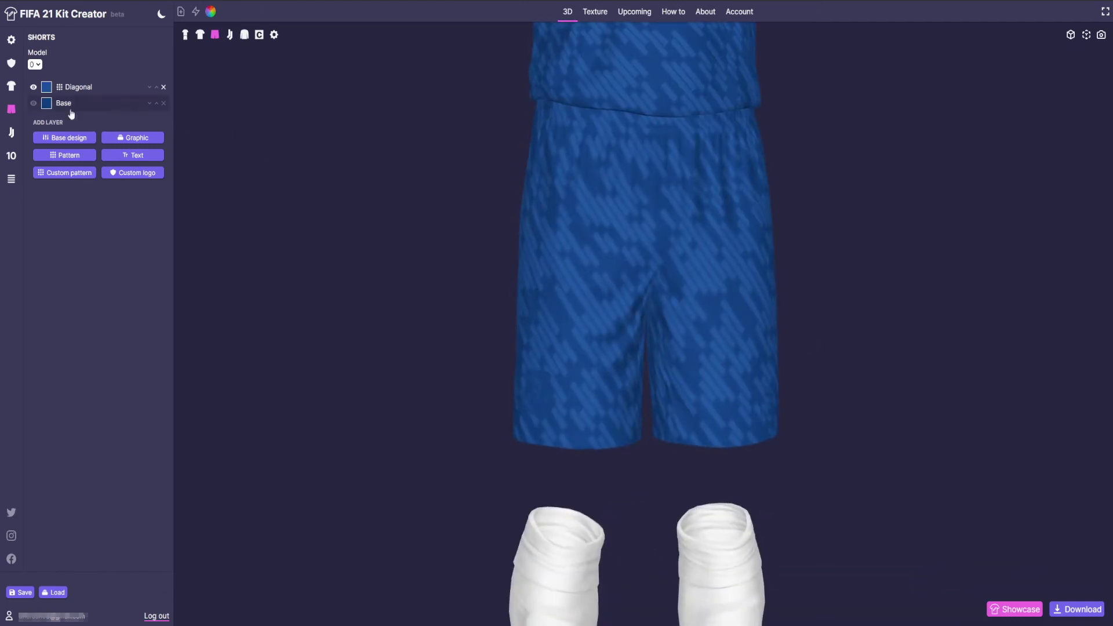
- Set the shorts' base color to white and remove the Diagonal pattern layer
left_click(47, 104)
left_click(546, 270)
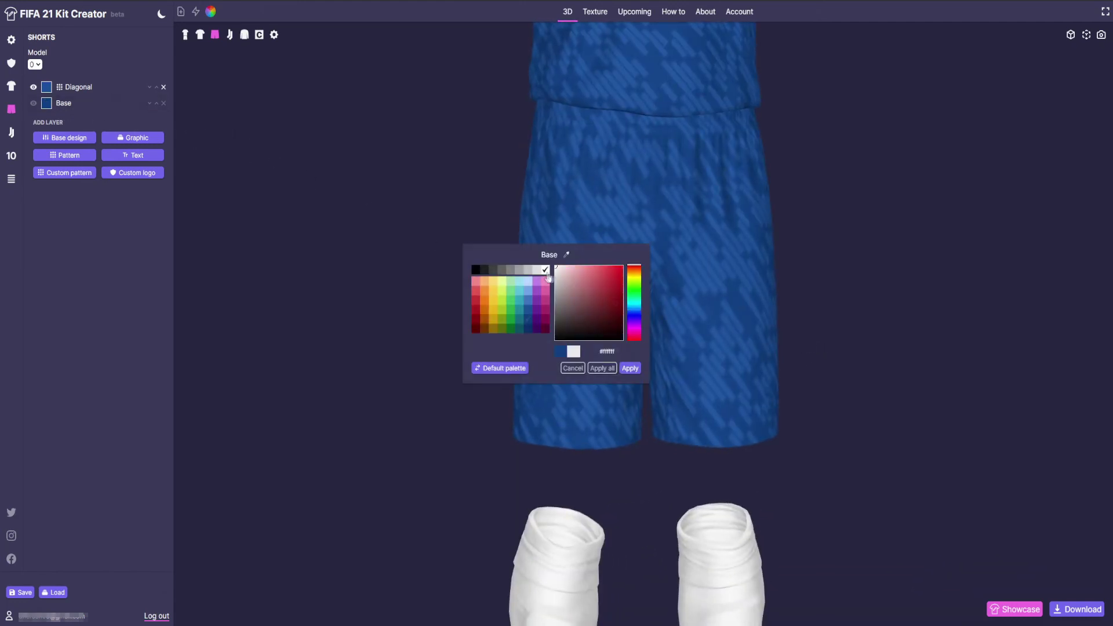
left_click(639, 371)
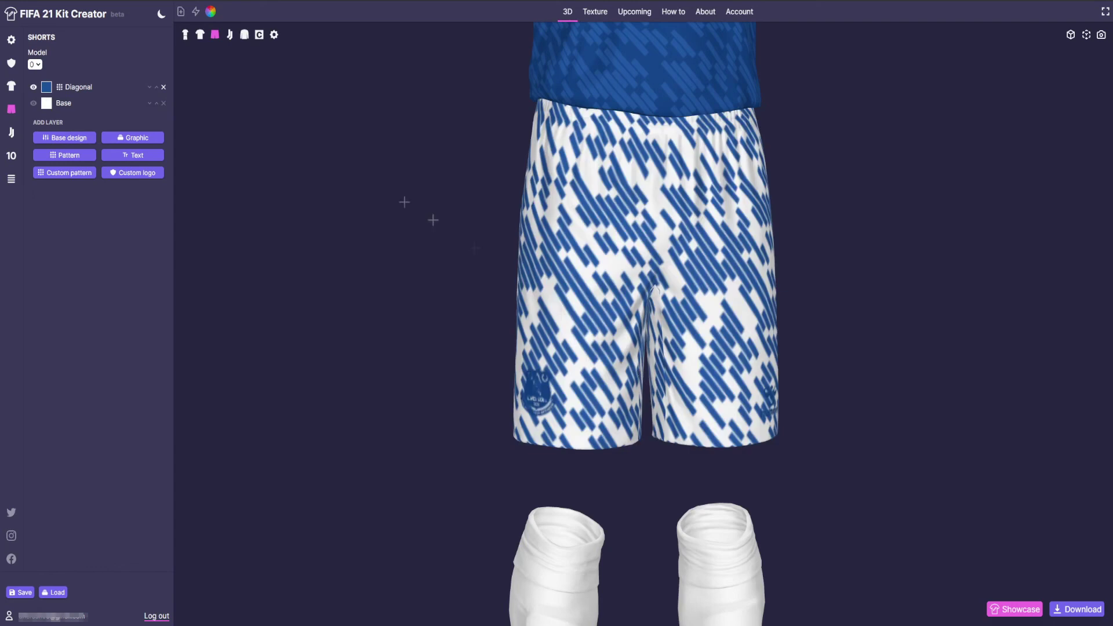
left_click(164, 87)
- Try a bordered text layer on the shorts' front at position x 43, y -61, and remove it
left_click(137, 139)
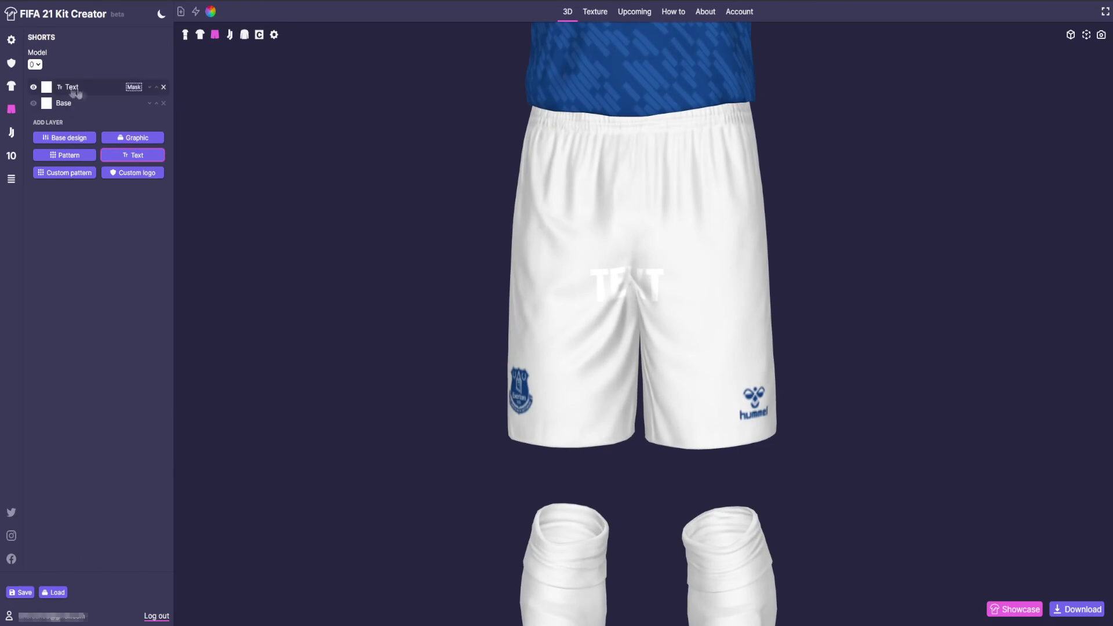
left_click(131, 87)
left_click(42, 152)
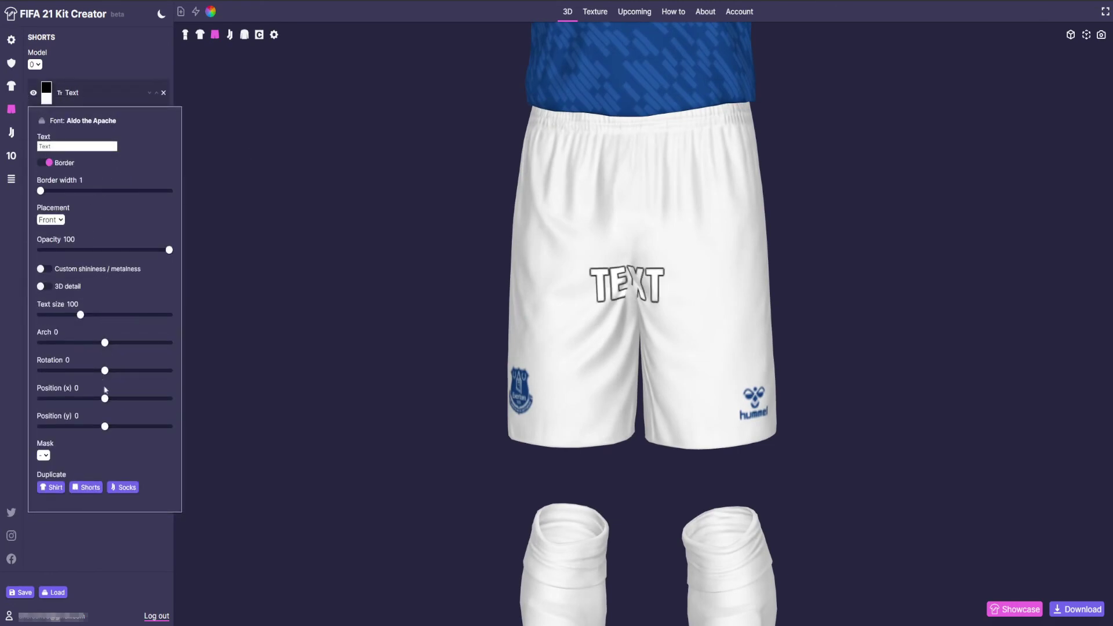
left_click_drag(105, 399, 66, 426)
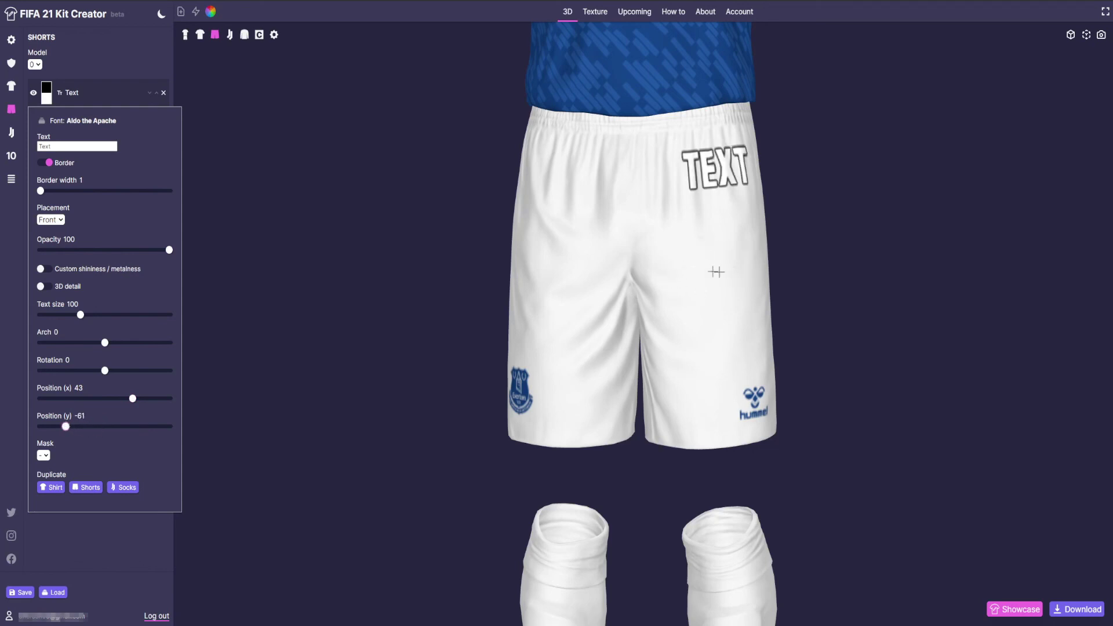
left_click_drag(745, 343, 752, 253)
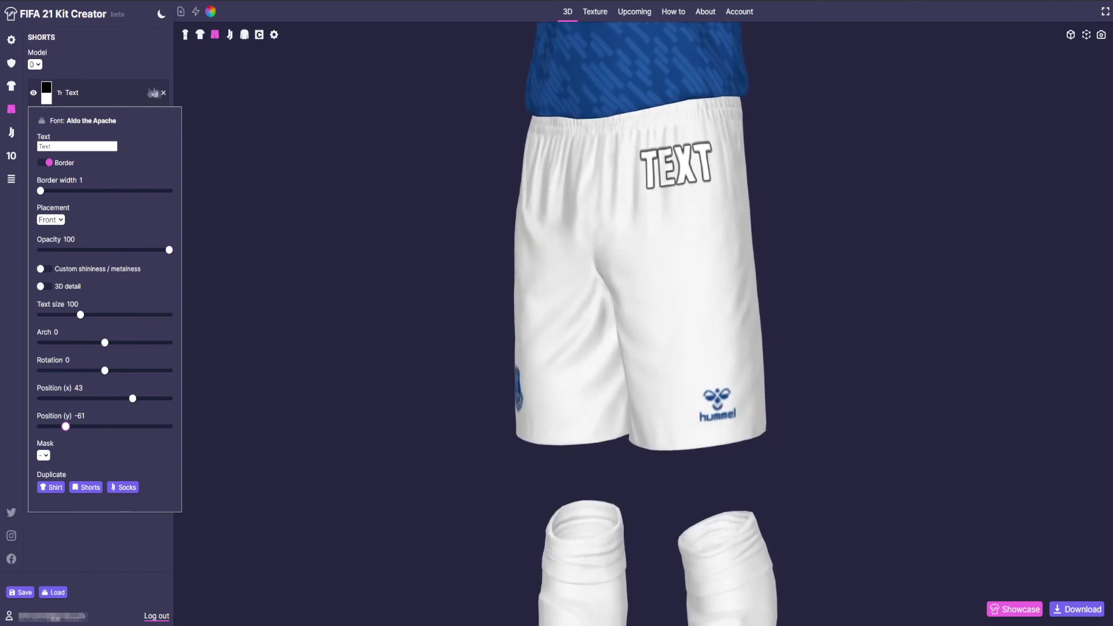
left_click(164, 93)
- Display the full kit with the undershirt and neckwarmer turned on, keeping the shirt untucked after previewing it tucked in
left_click(11, 156)
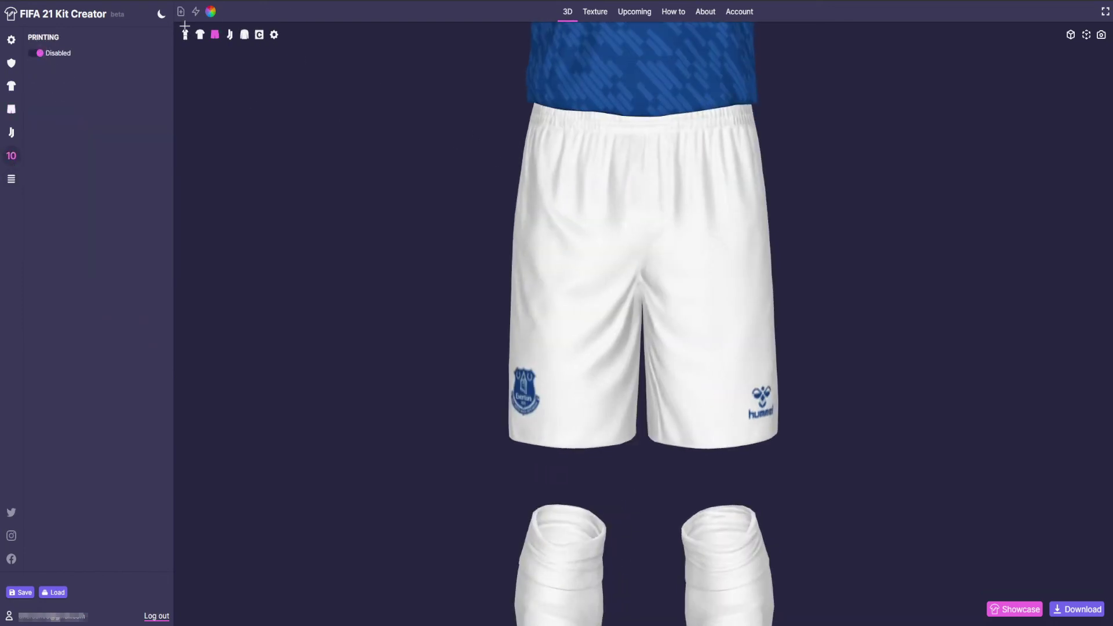
left_click(186, 36)
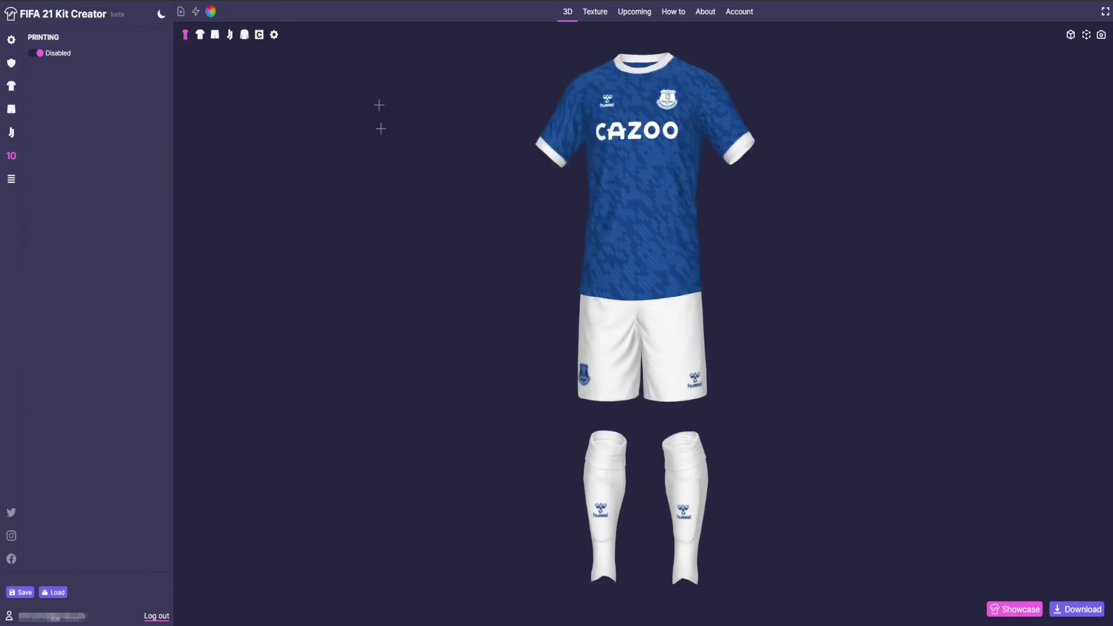
left_click(276, 36)
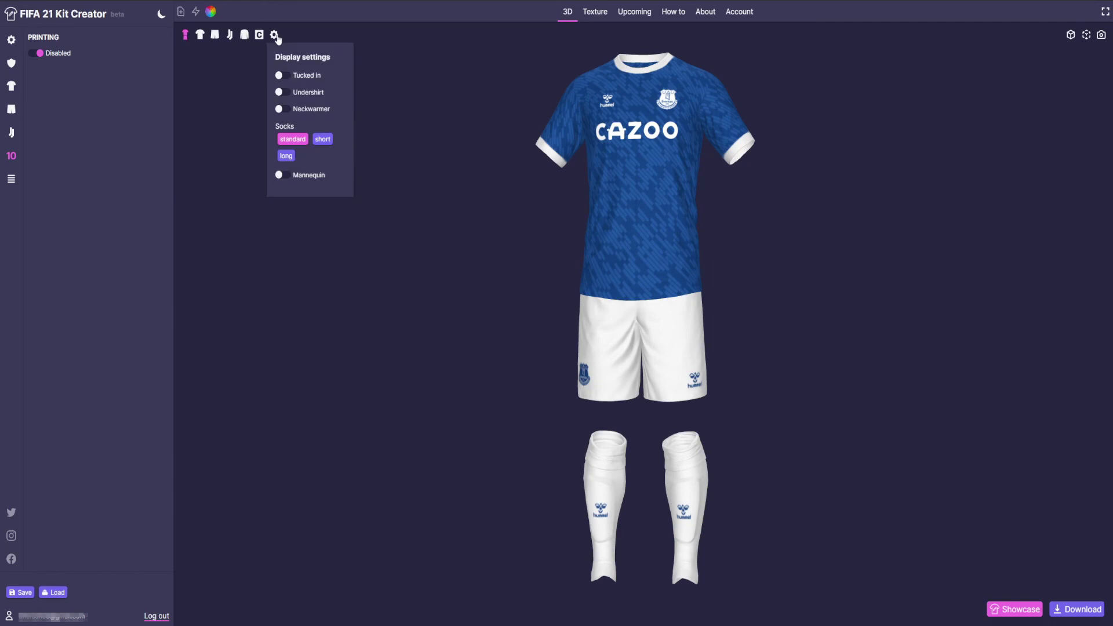
left_click(282, 76)
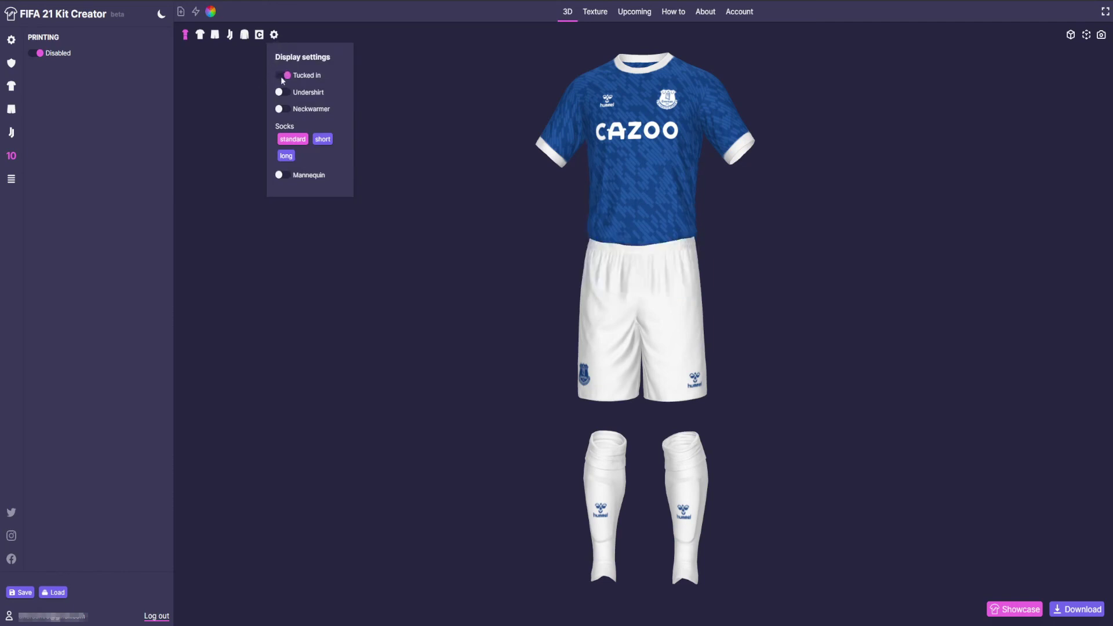
left_click(282, 77)
left_click(283, 94)
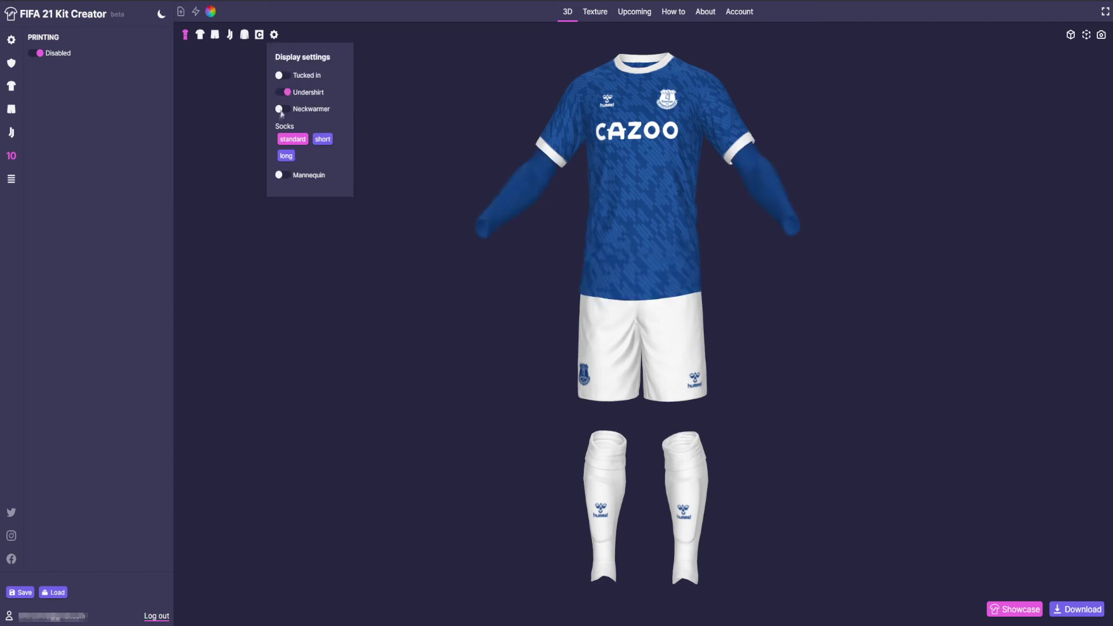
left_click(281, 111)
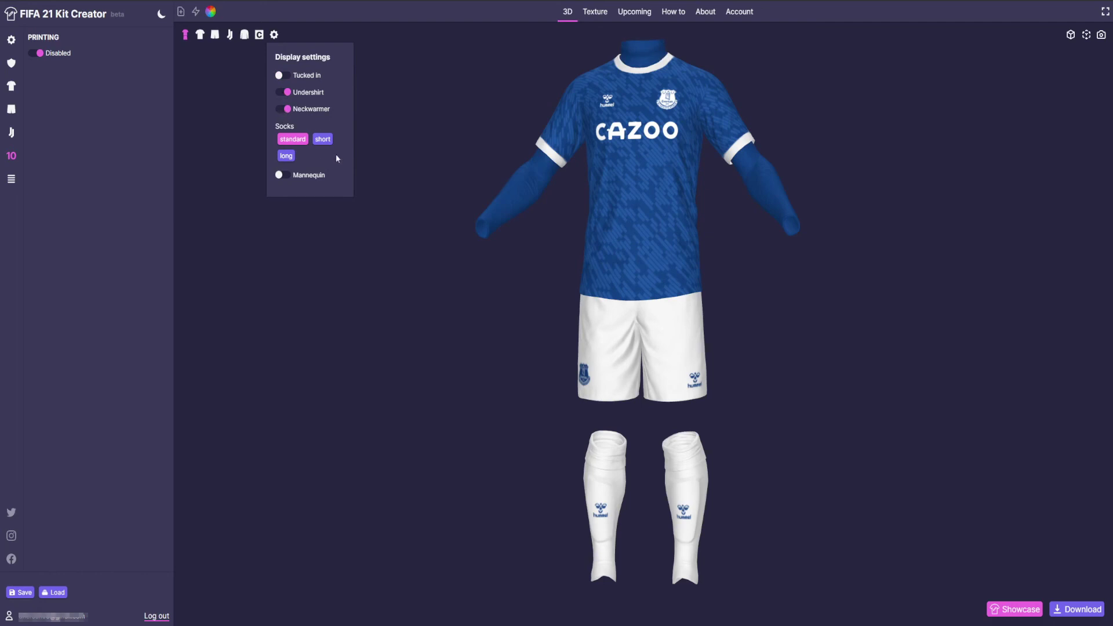
- Preview the long socks, return them to standard length, and show the kit on the mannequin
left_click(287, 157)
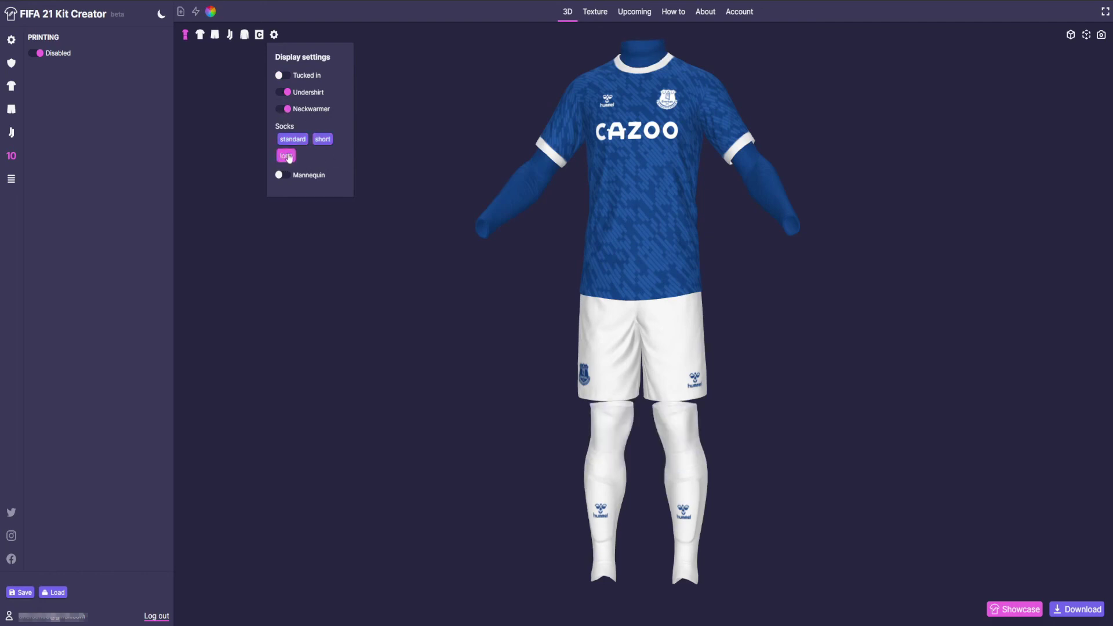
left_click(289, 139)
left_click(283, 174)
left_click_drag(608, 158, 755, 174)
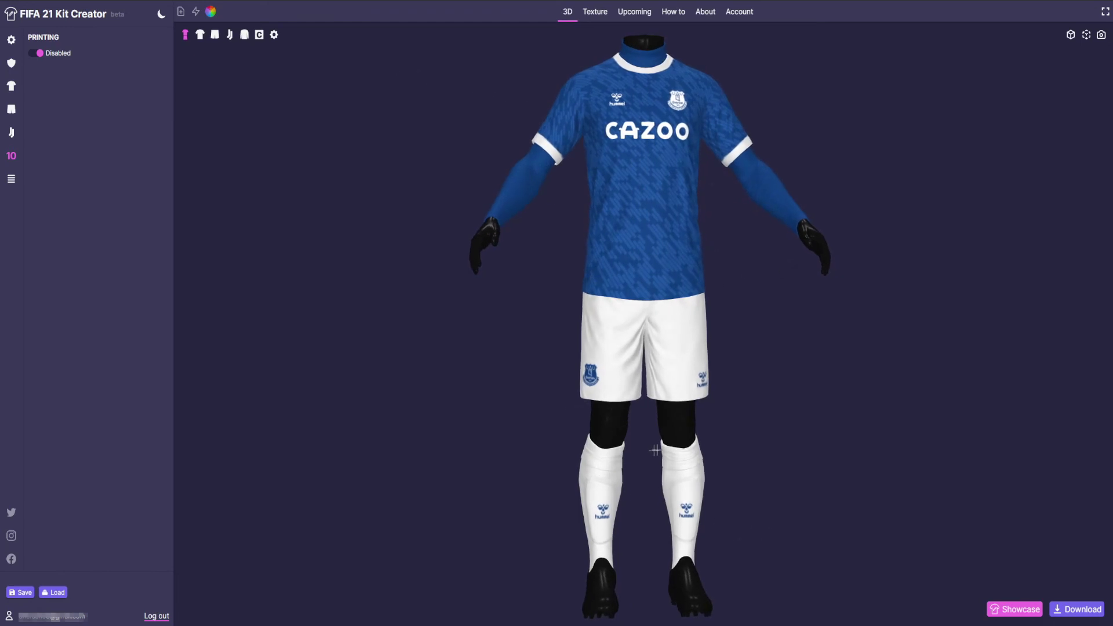
left_click_drag(401, 254, 359, 199)
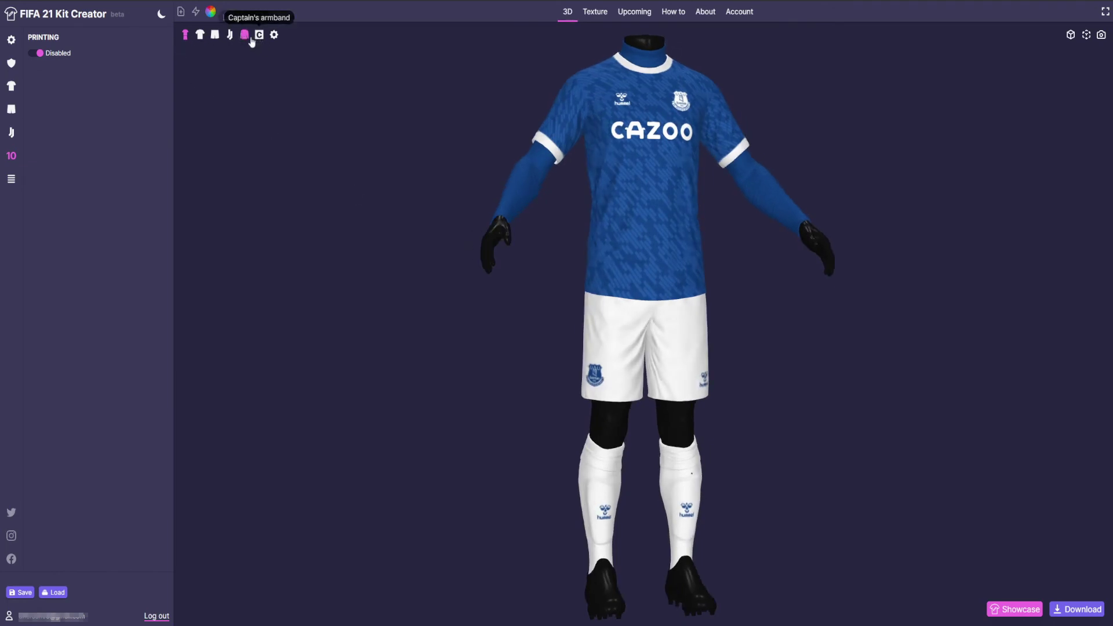
- Switch the shirt preview to long sleeves and inspect it on the mannequin
left_click(246, 38)
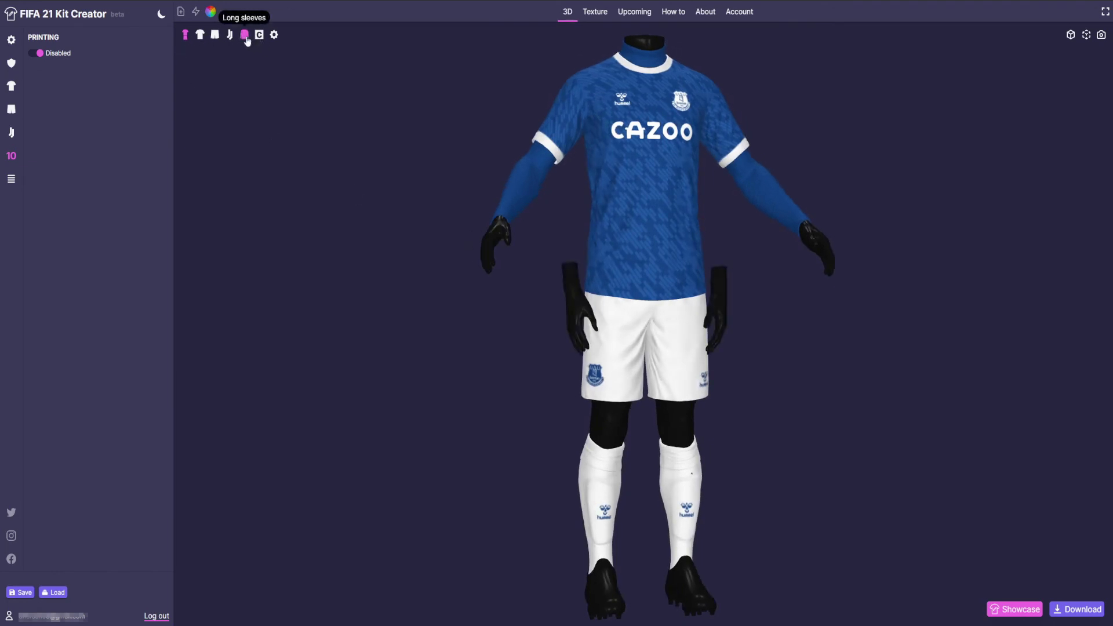
left_click_drag(606, 226, 506, 253)
left_click(610, 228)
left_click(645, 227)
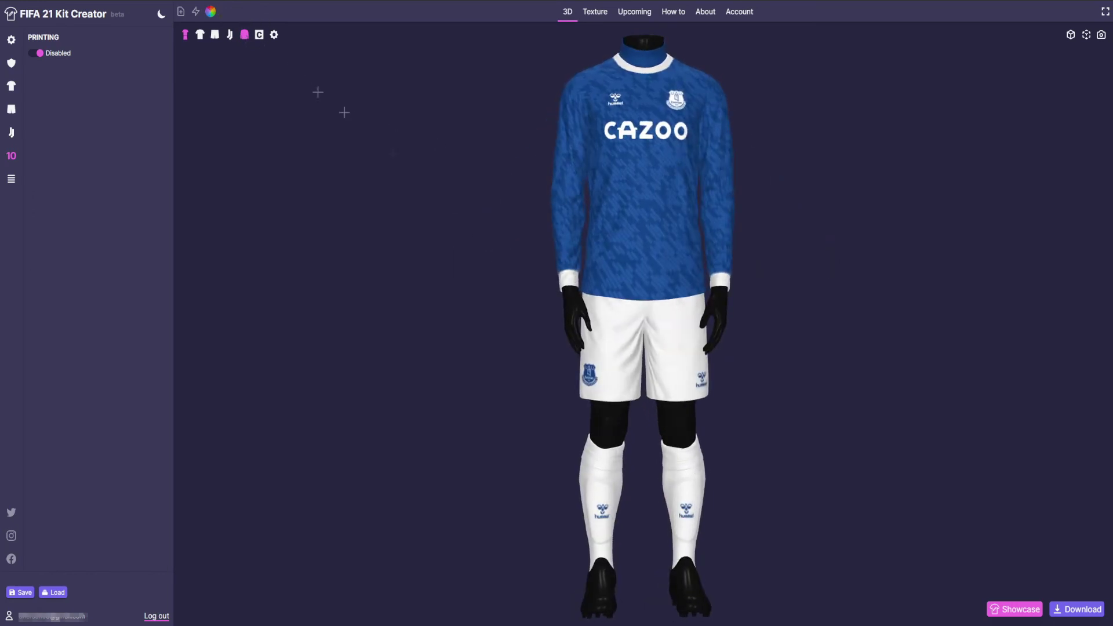
- Show the captain's armband on the shirt and set its color to white
left_click(263, 41)
left_click_drag(604, 156, 568, 159)
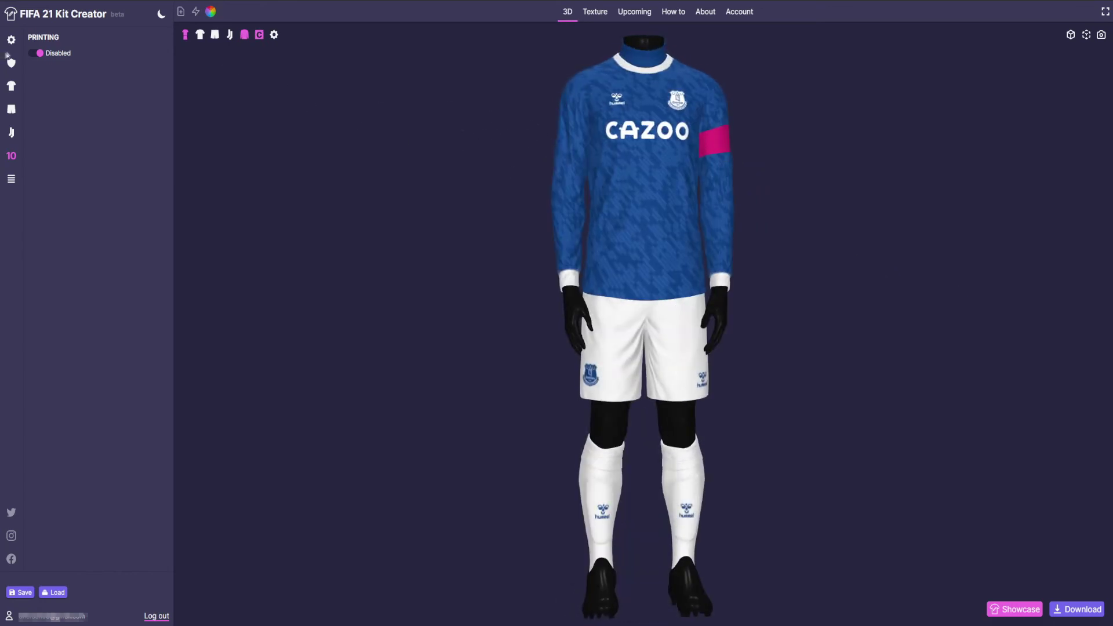
left_click(11, 86)
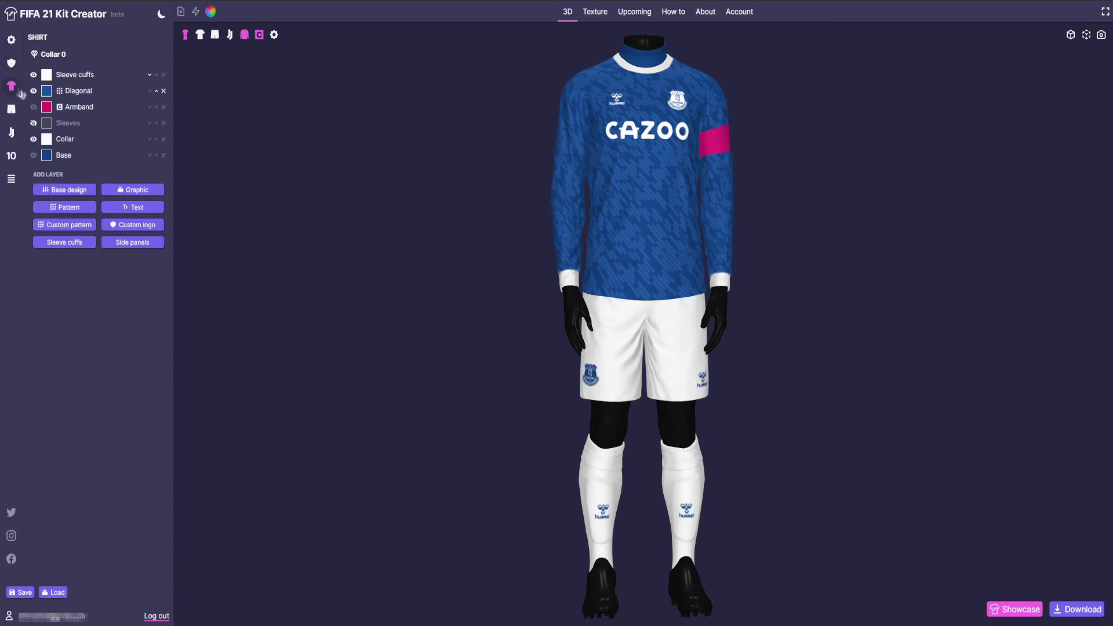
left_click(50, 105)
left_click(547, 271)
left_click(630, 368)
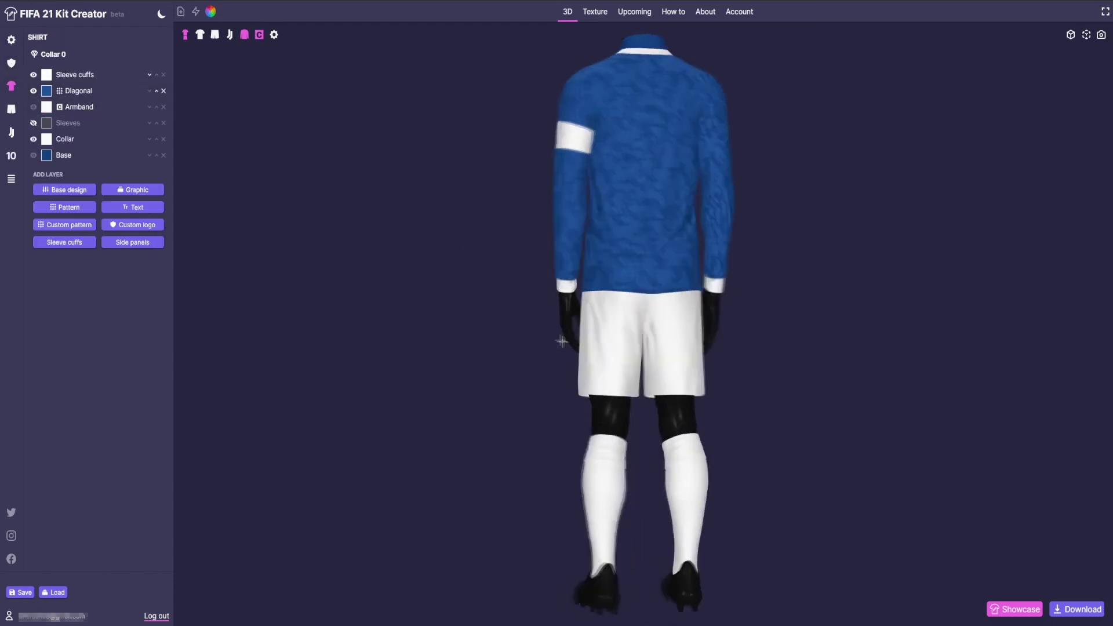